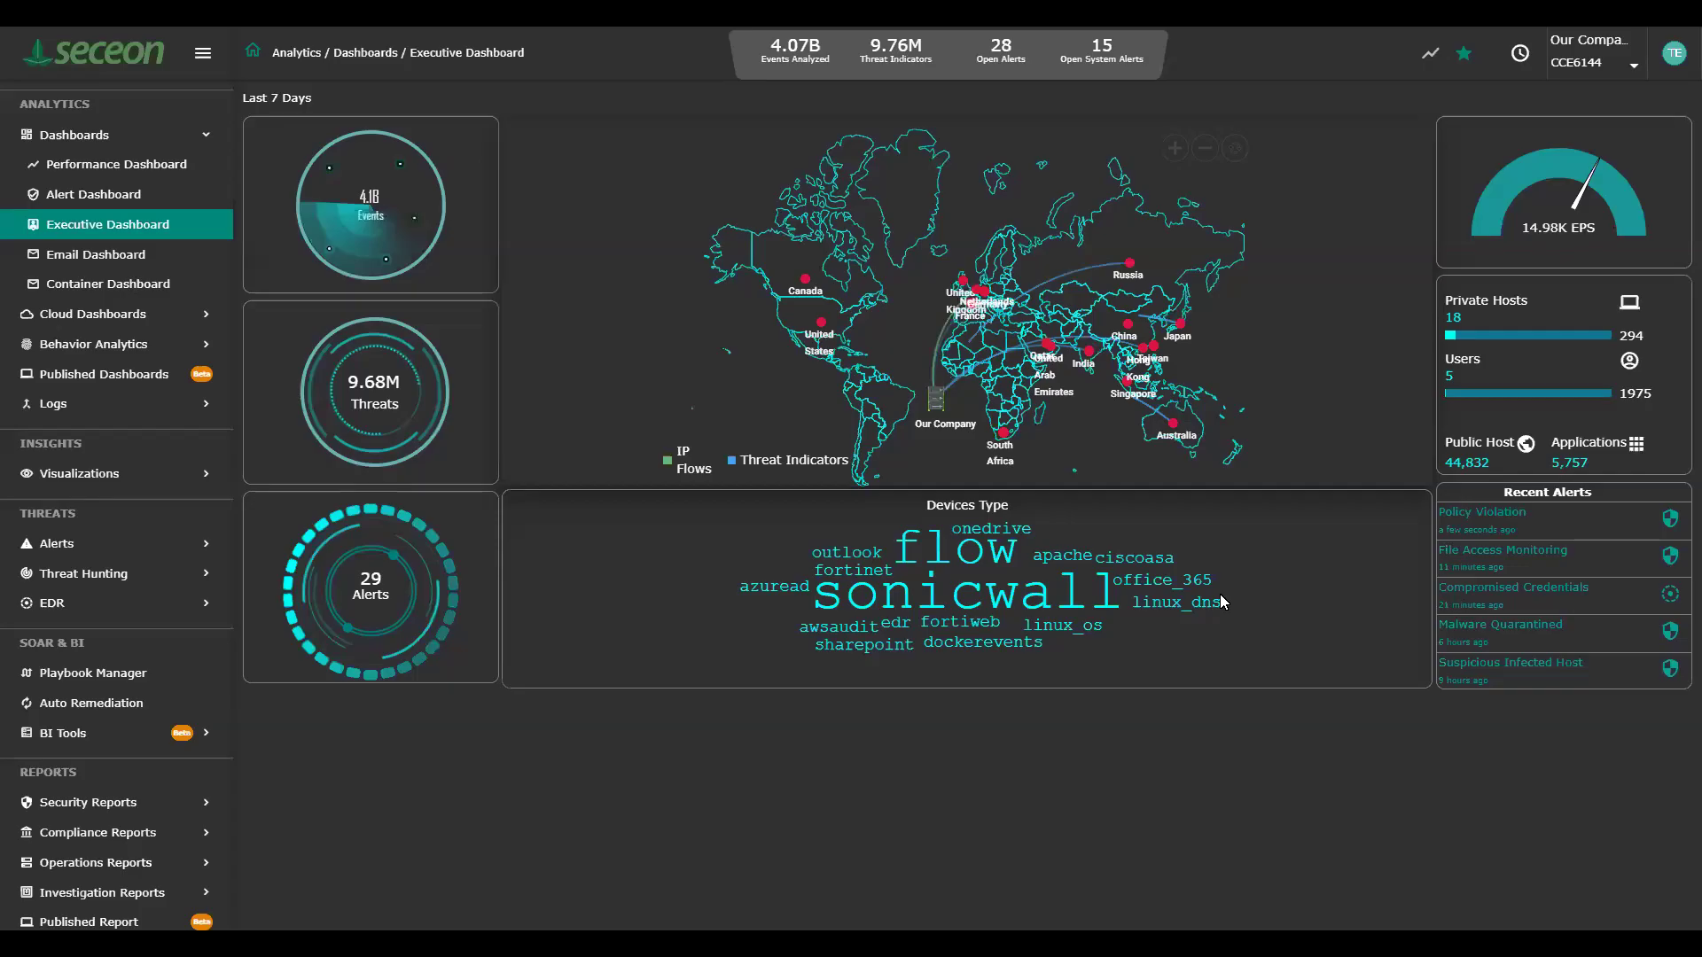
Open Log/Flow Collection Status and show 50 items per page so all 33 sources fit on one page
mouse_move(1220, 597)
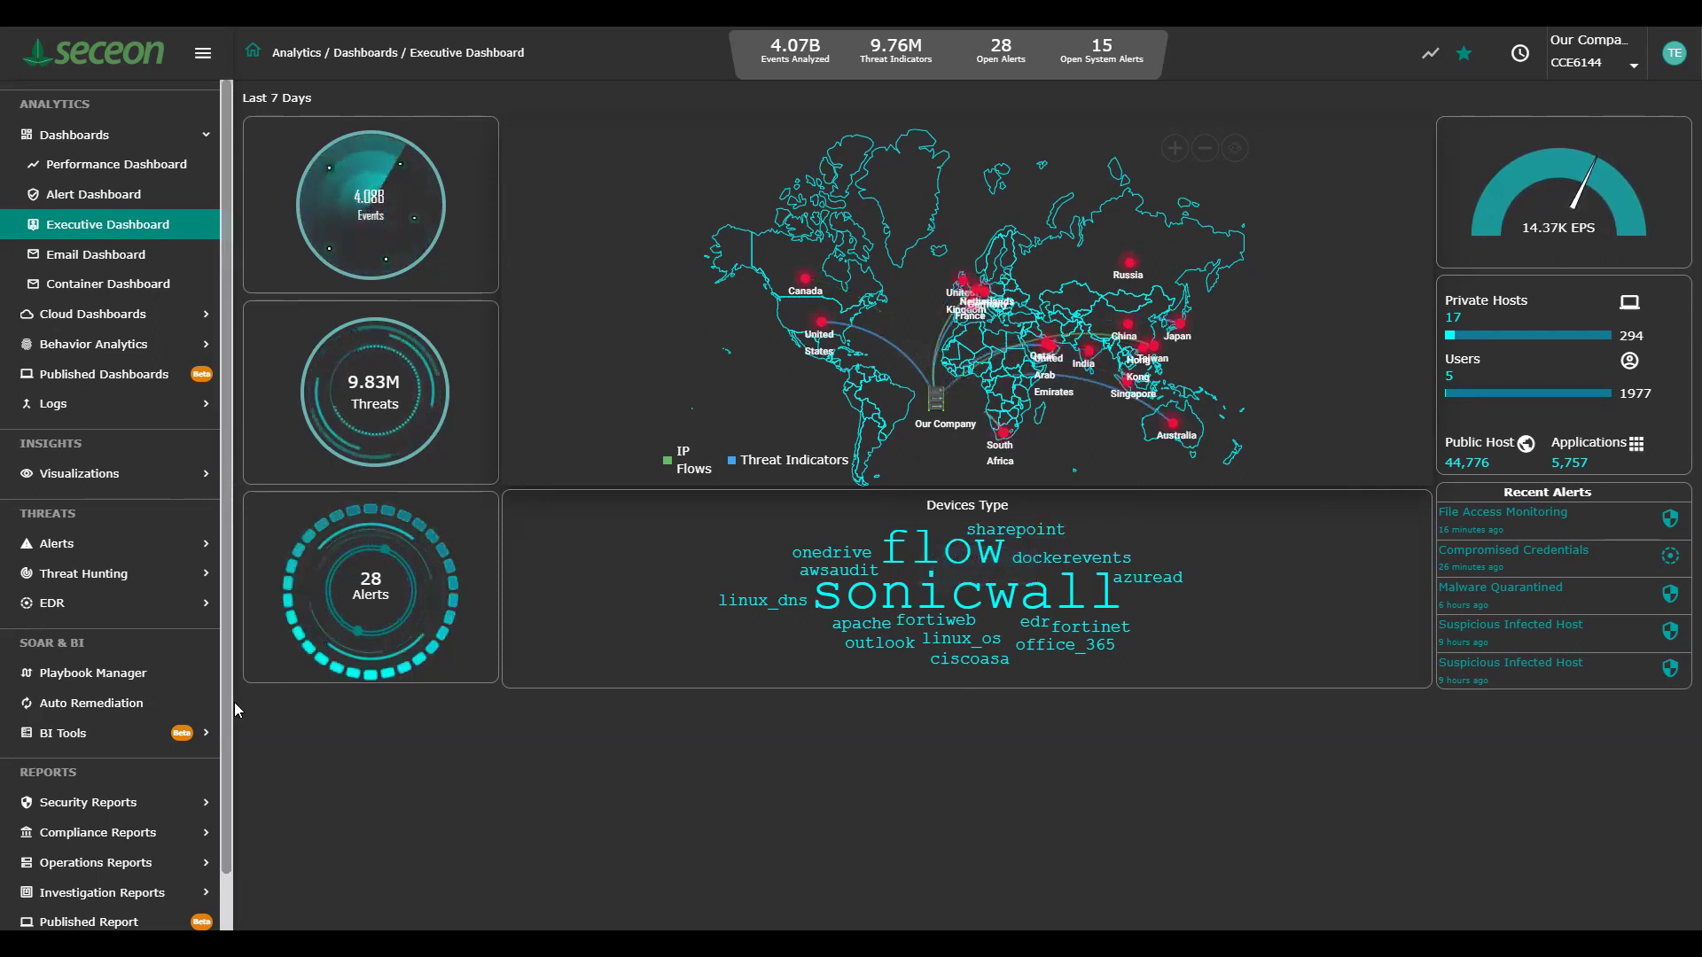
scroll(234, 702, "down", 3)
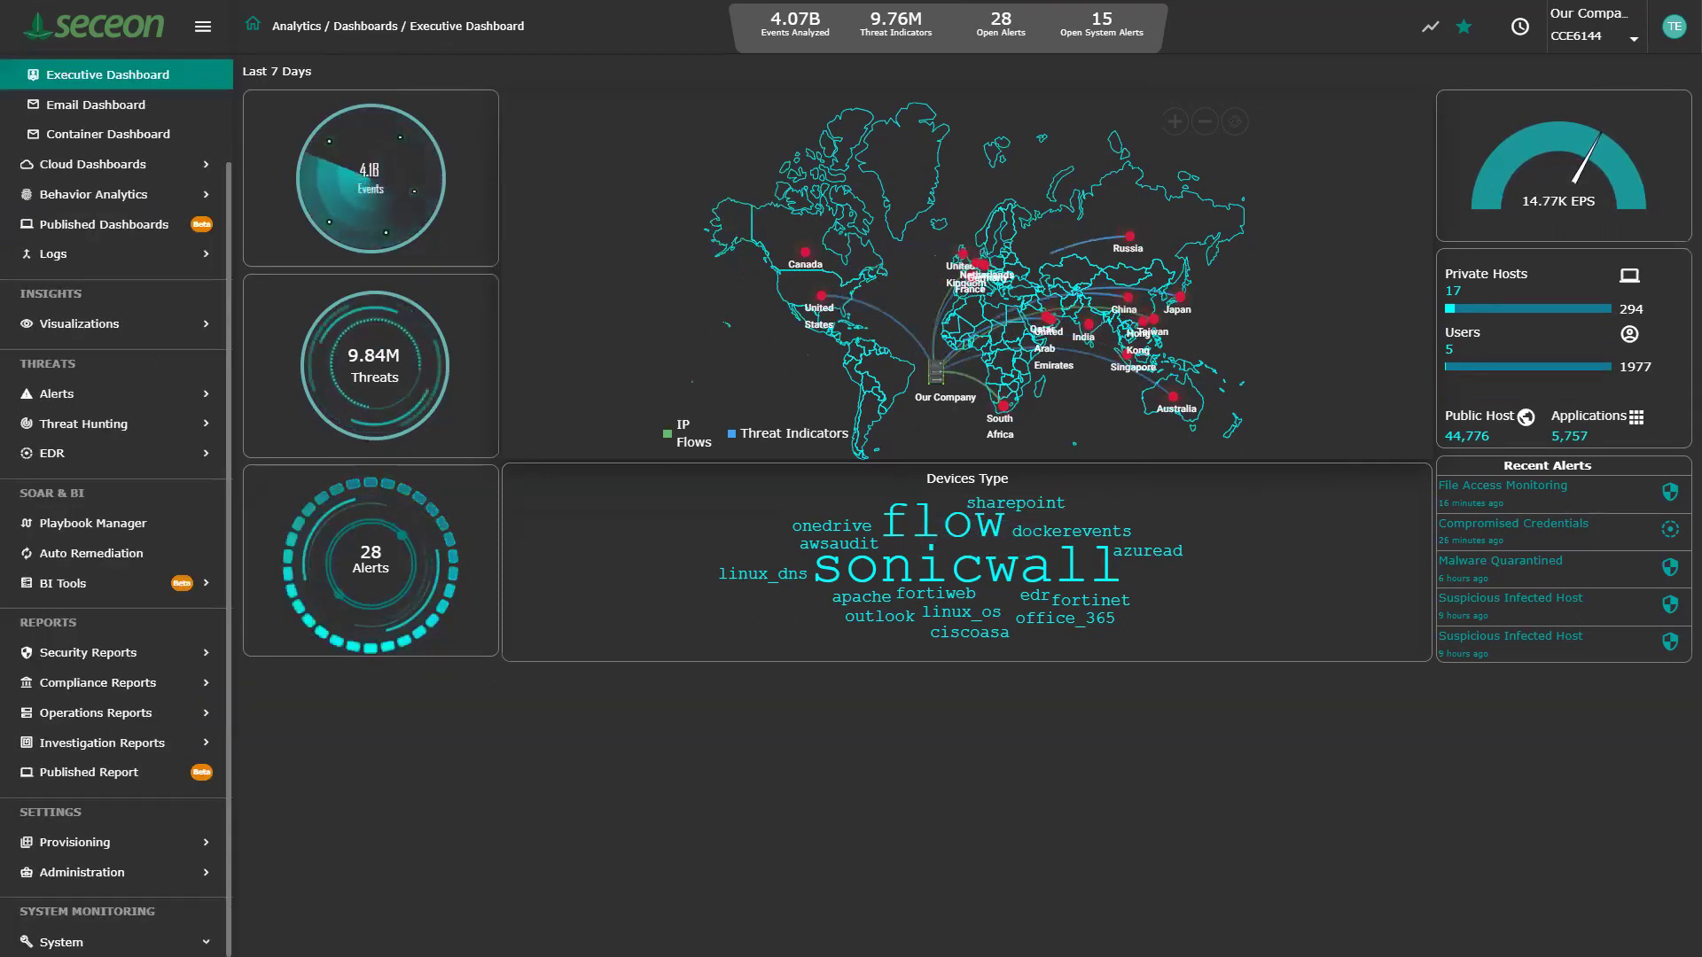
scroll(228, 926, "down", 1)
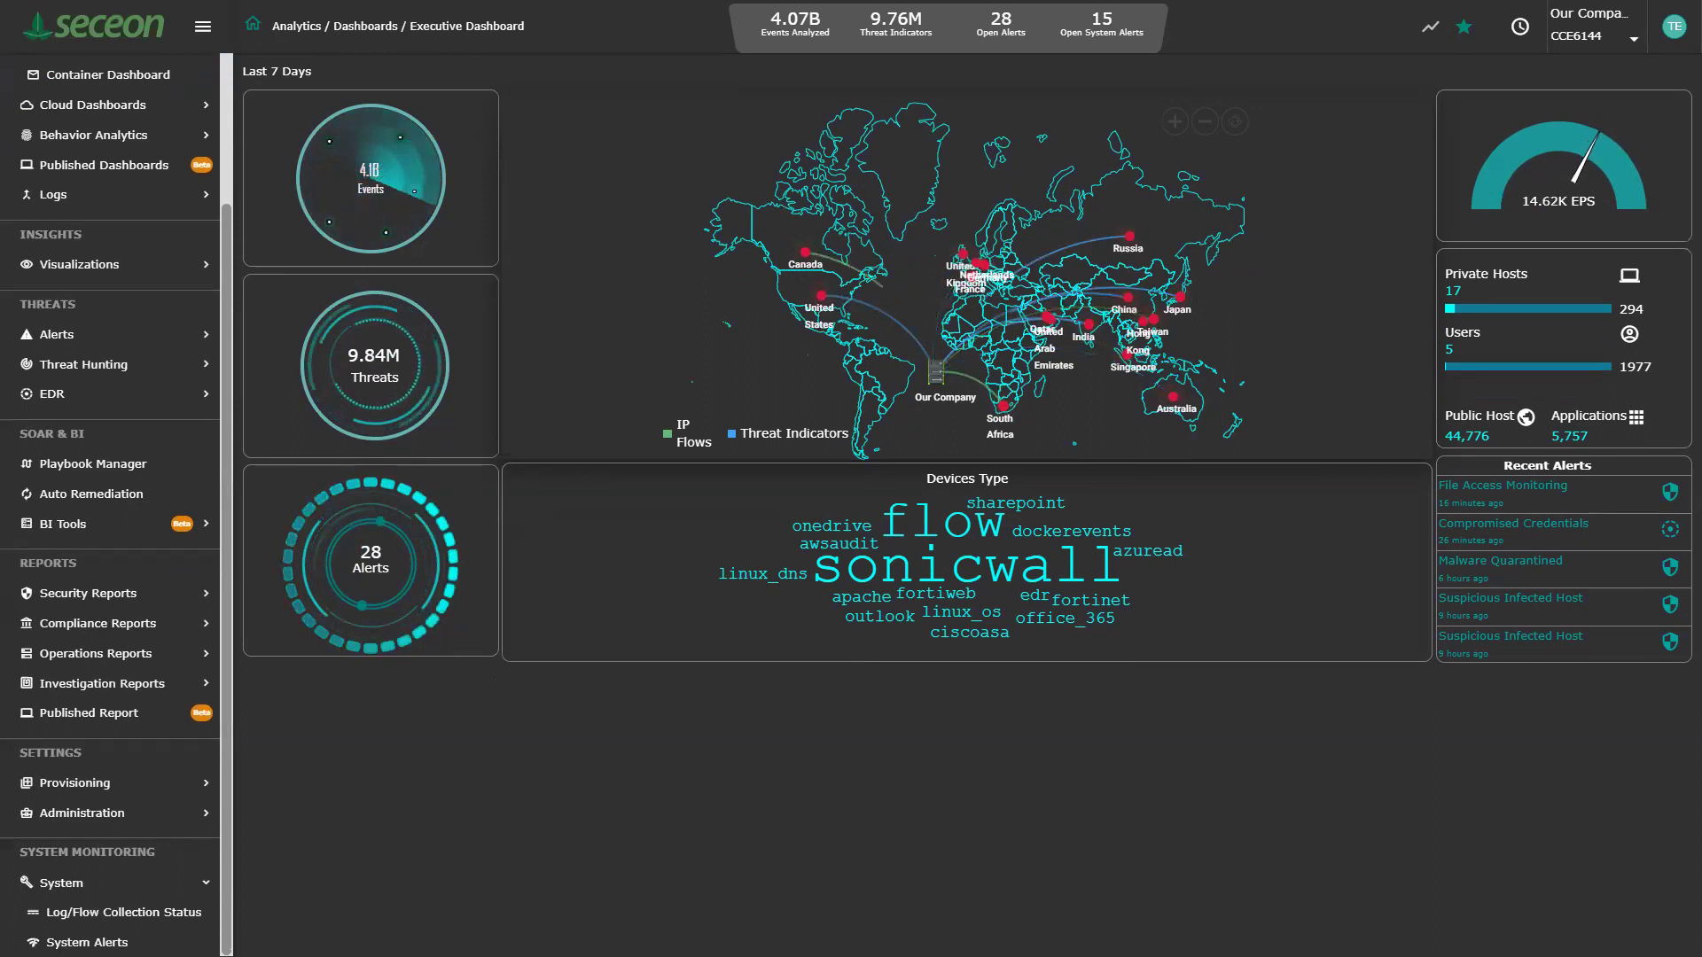
left_click(173, 920)
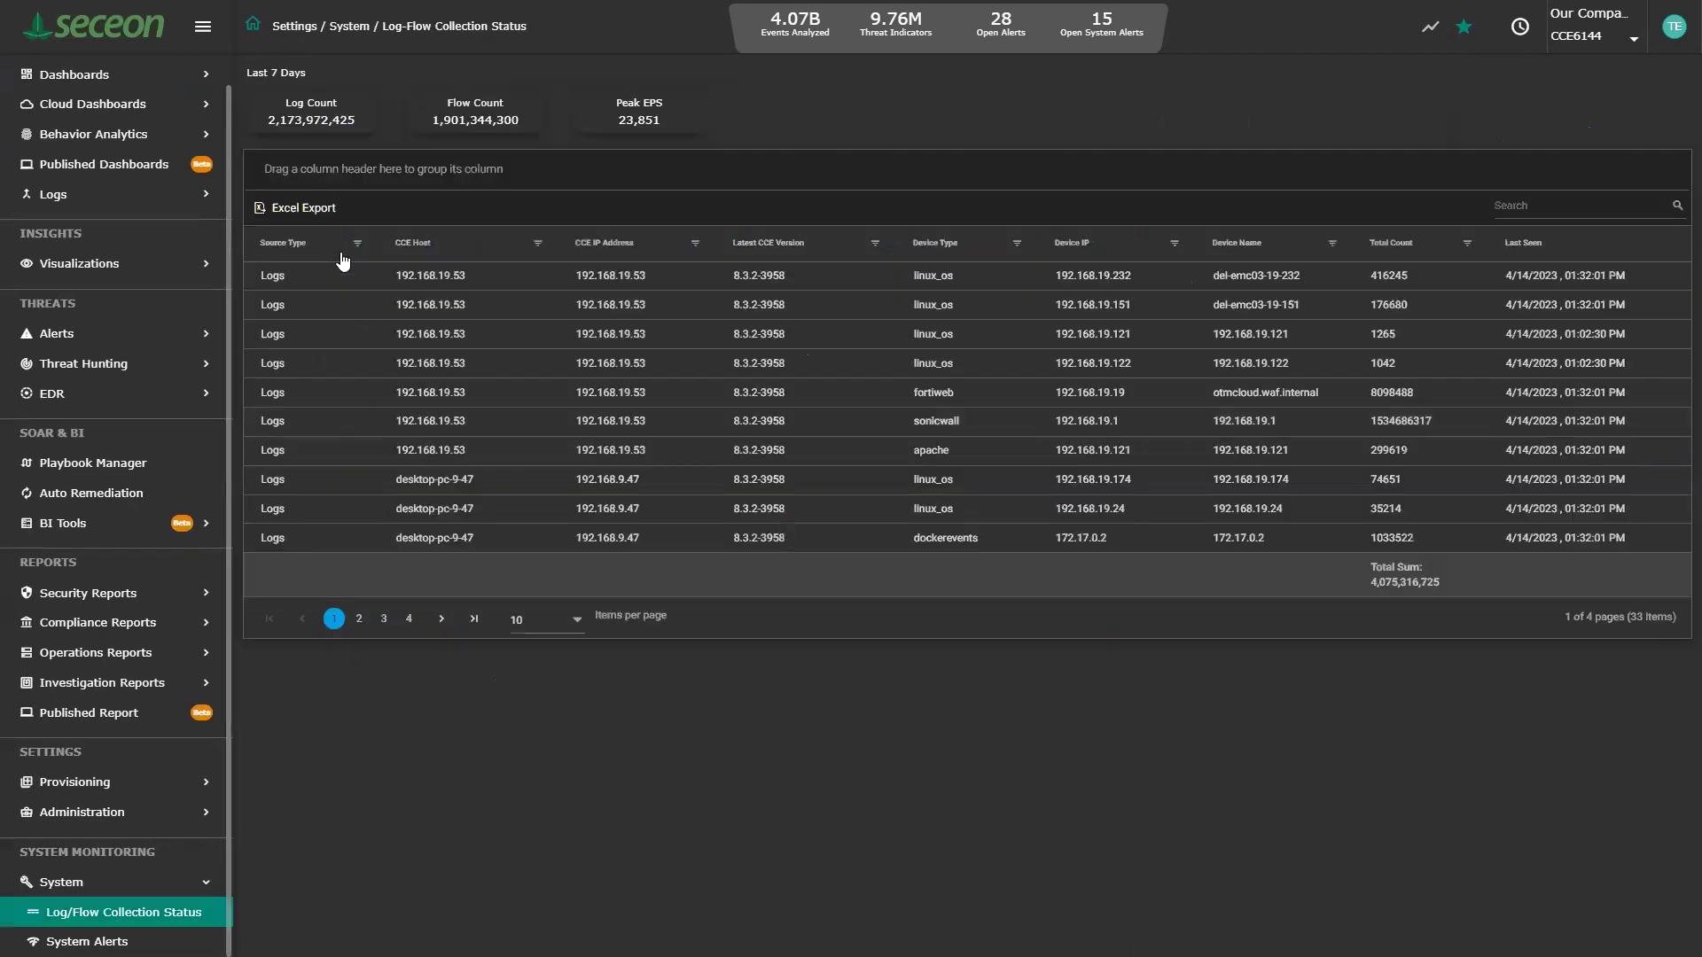
left_click(585, 626)
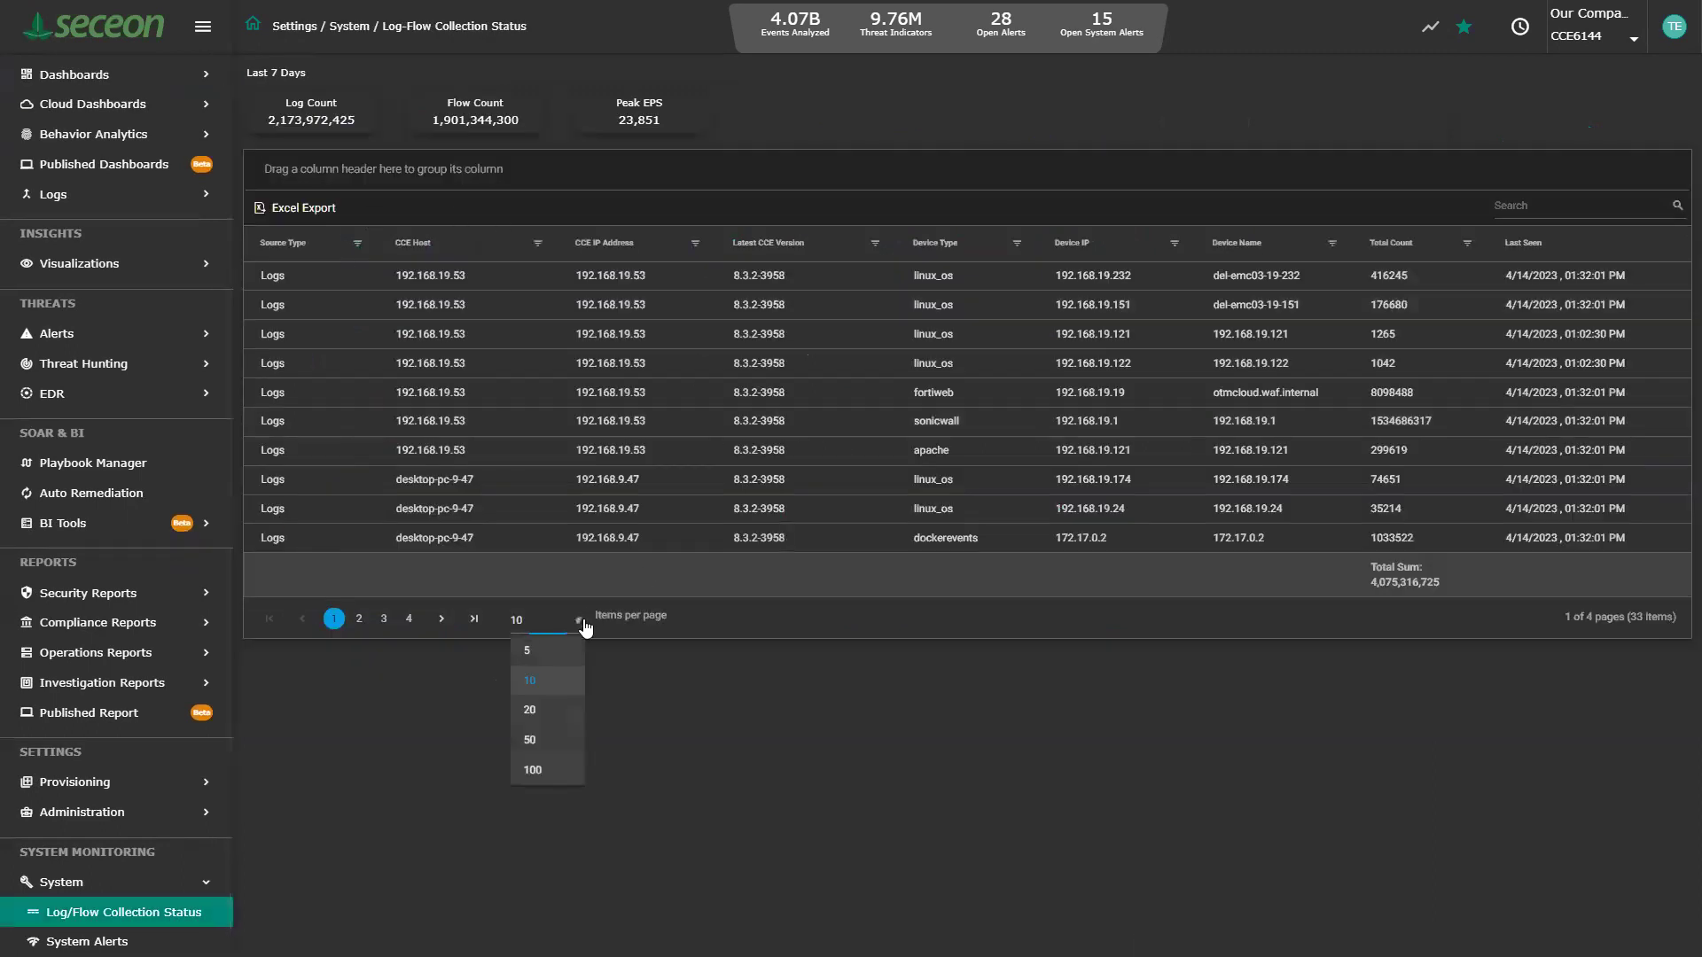
left_click(548, 740)
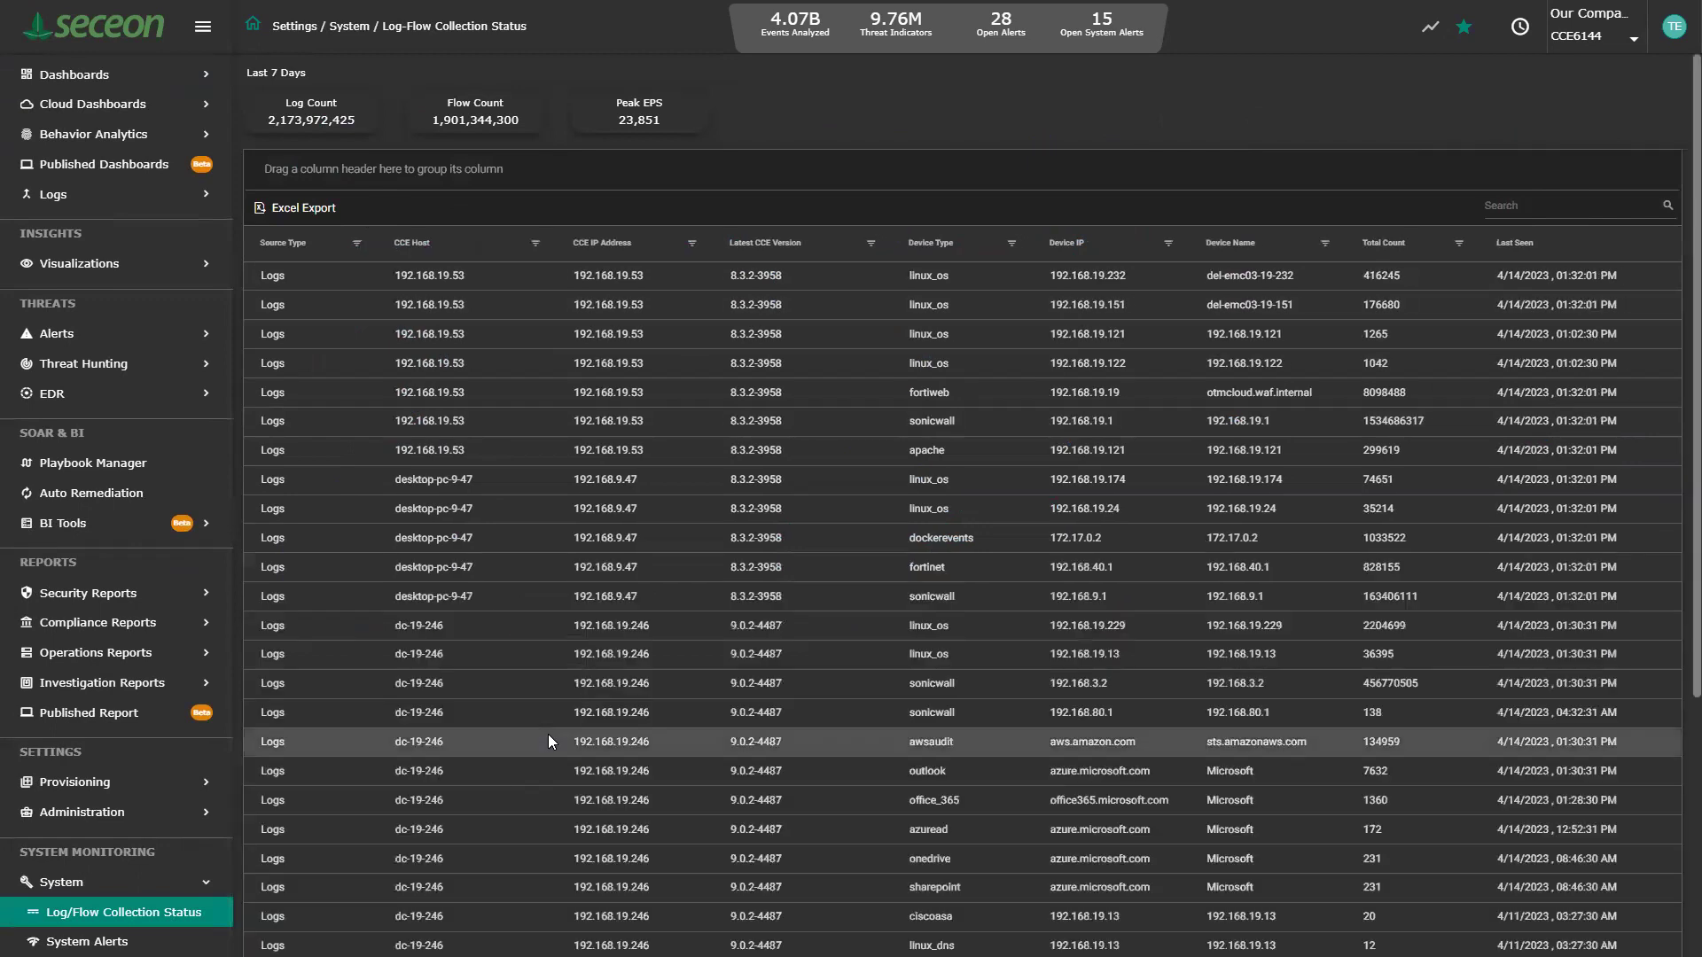
scroll(547, 741, "down", 5)
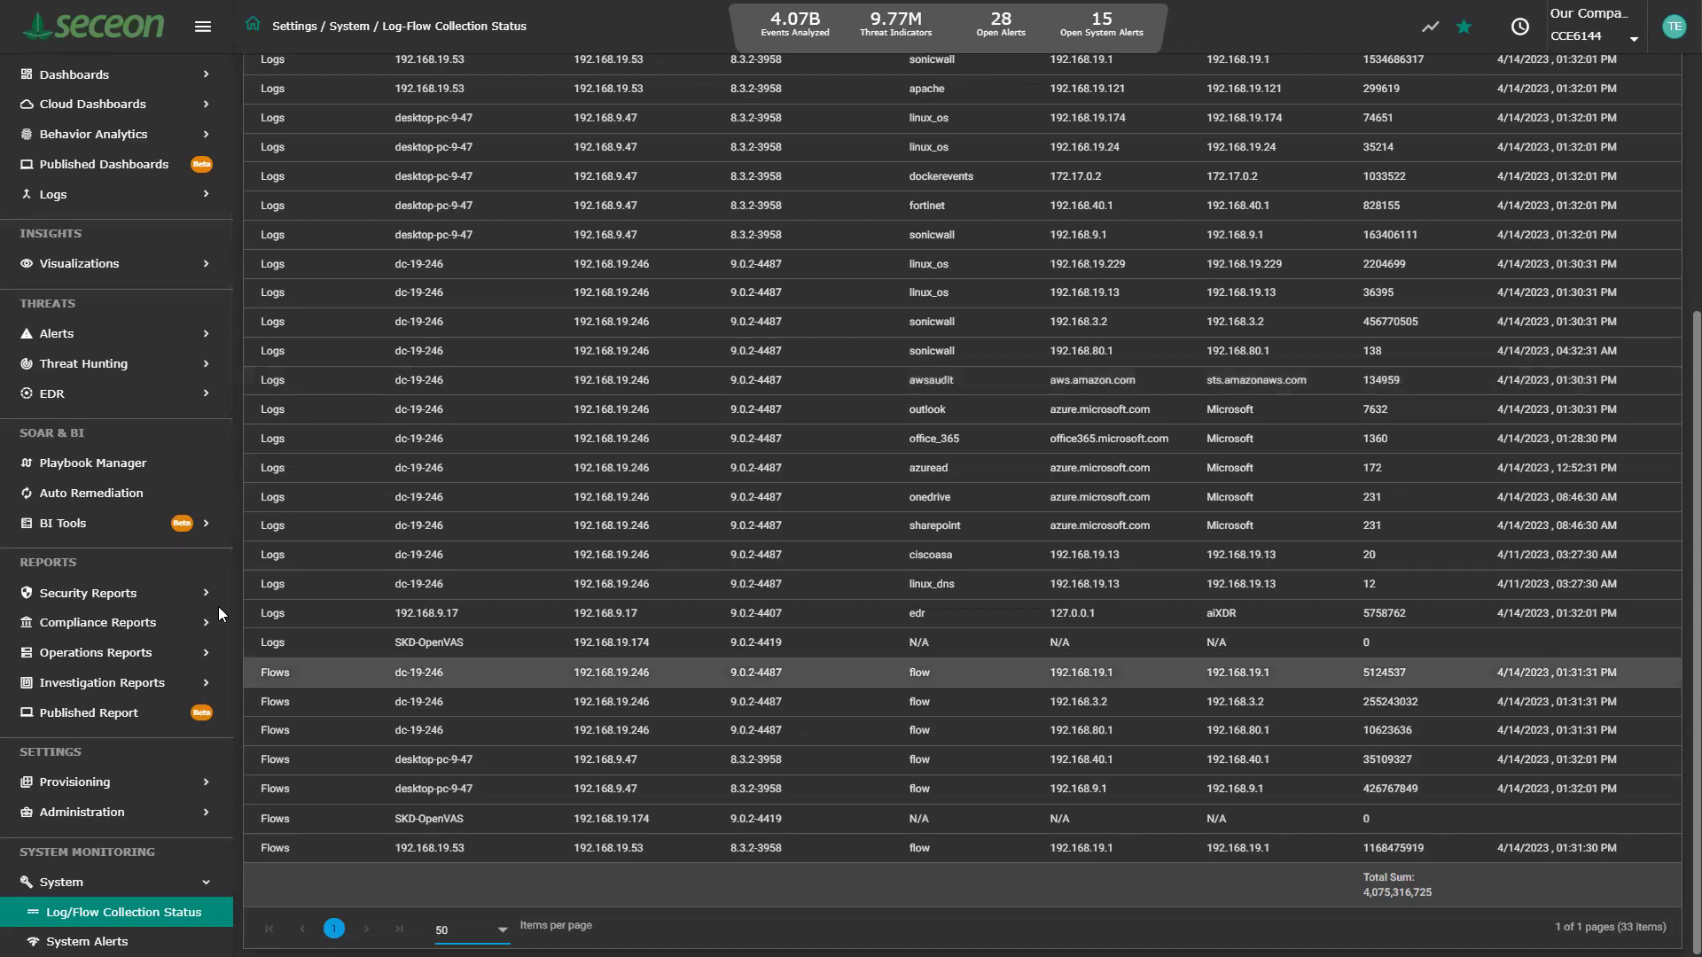
Open Alert Analysis for the Last 60 Days and filter the alert table by 'pot'
left_click(174, 341)
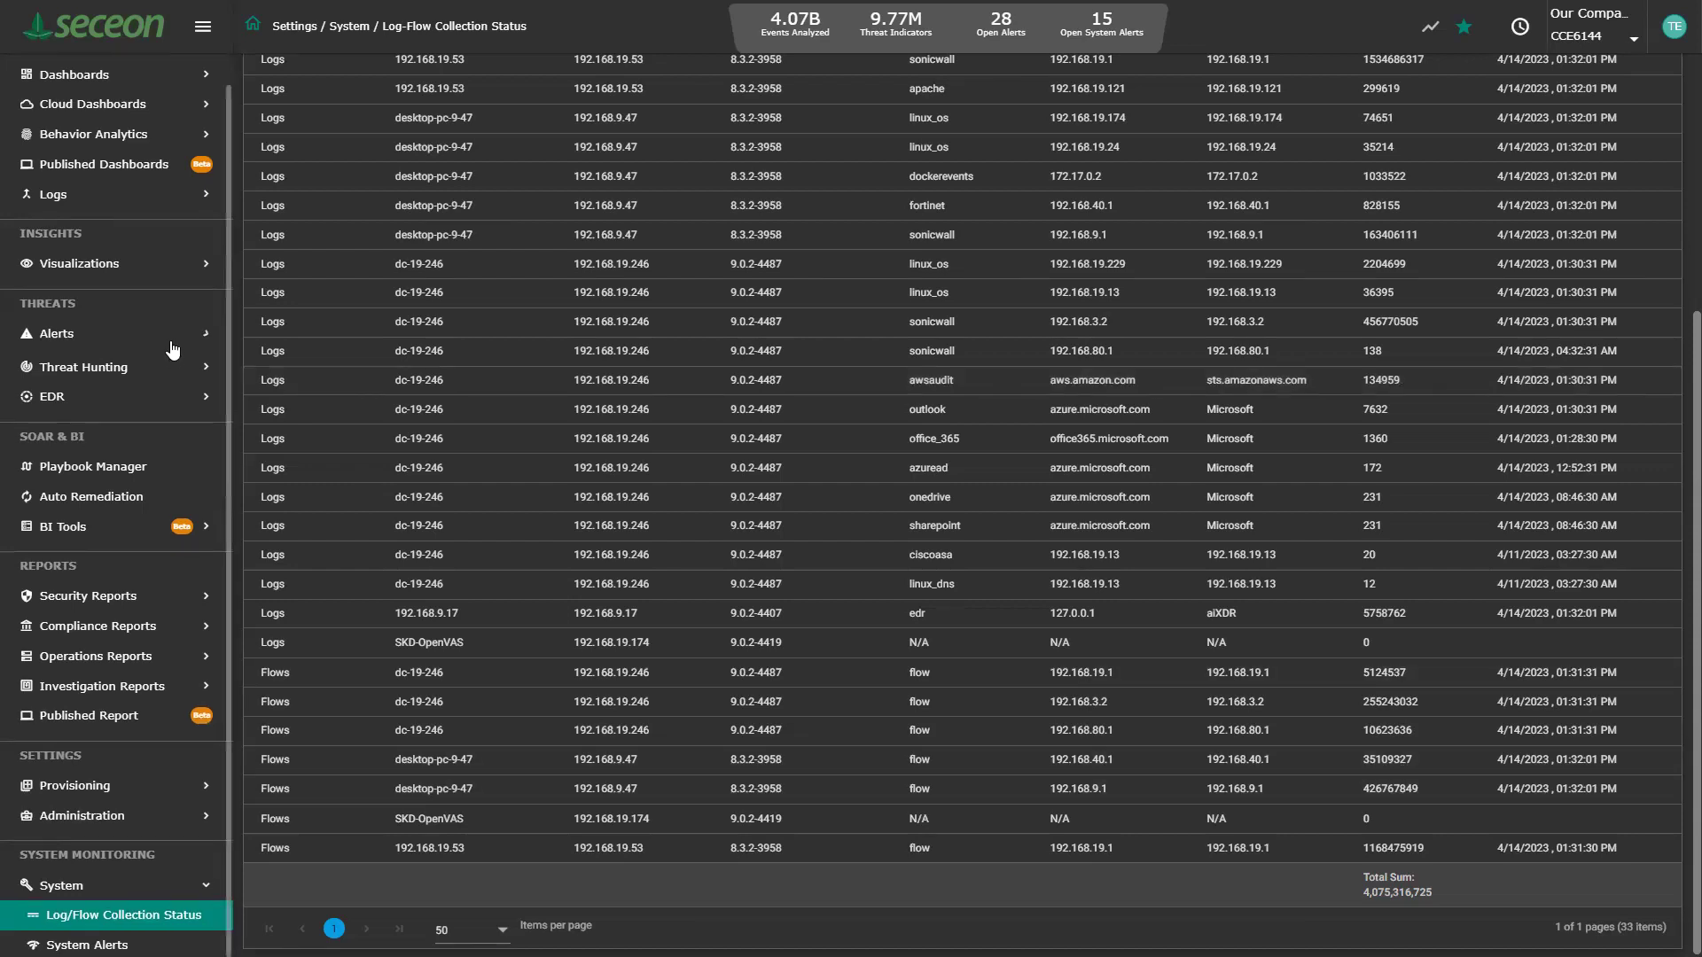
left_click(136, 378)
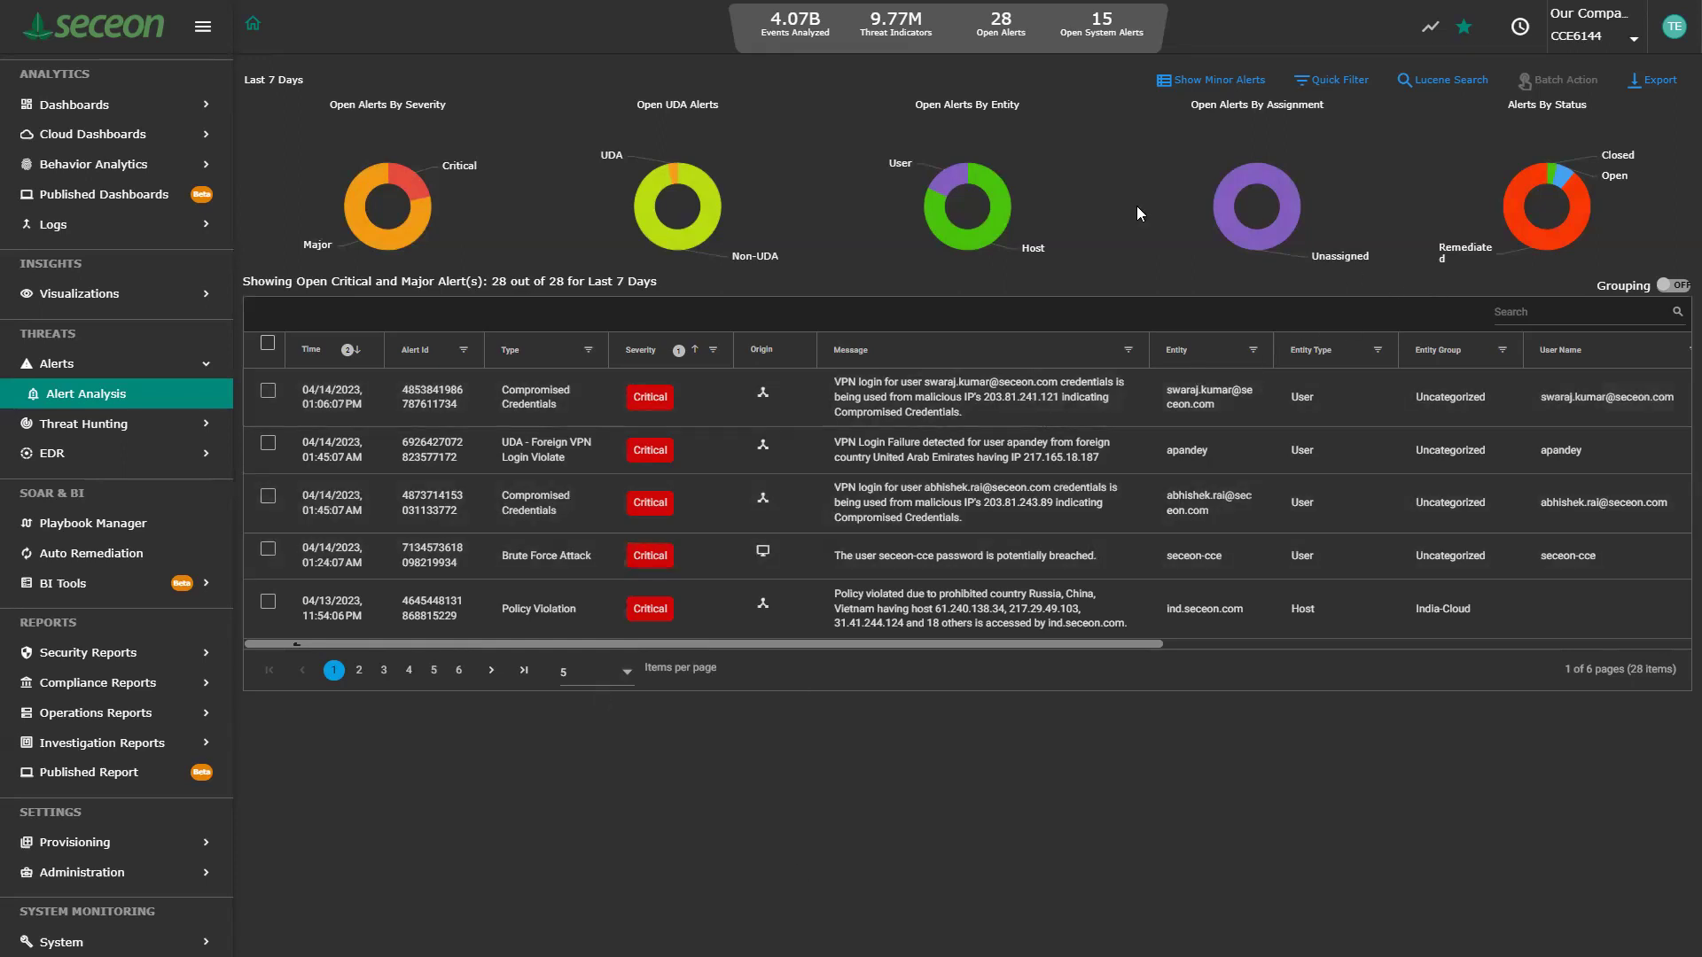
left_click(1522, 40)
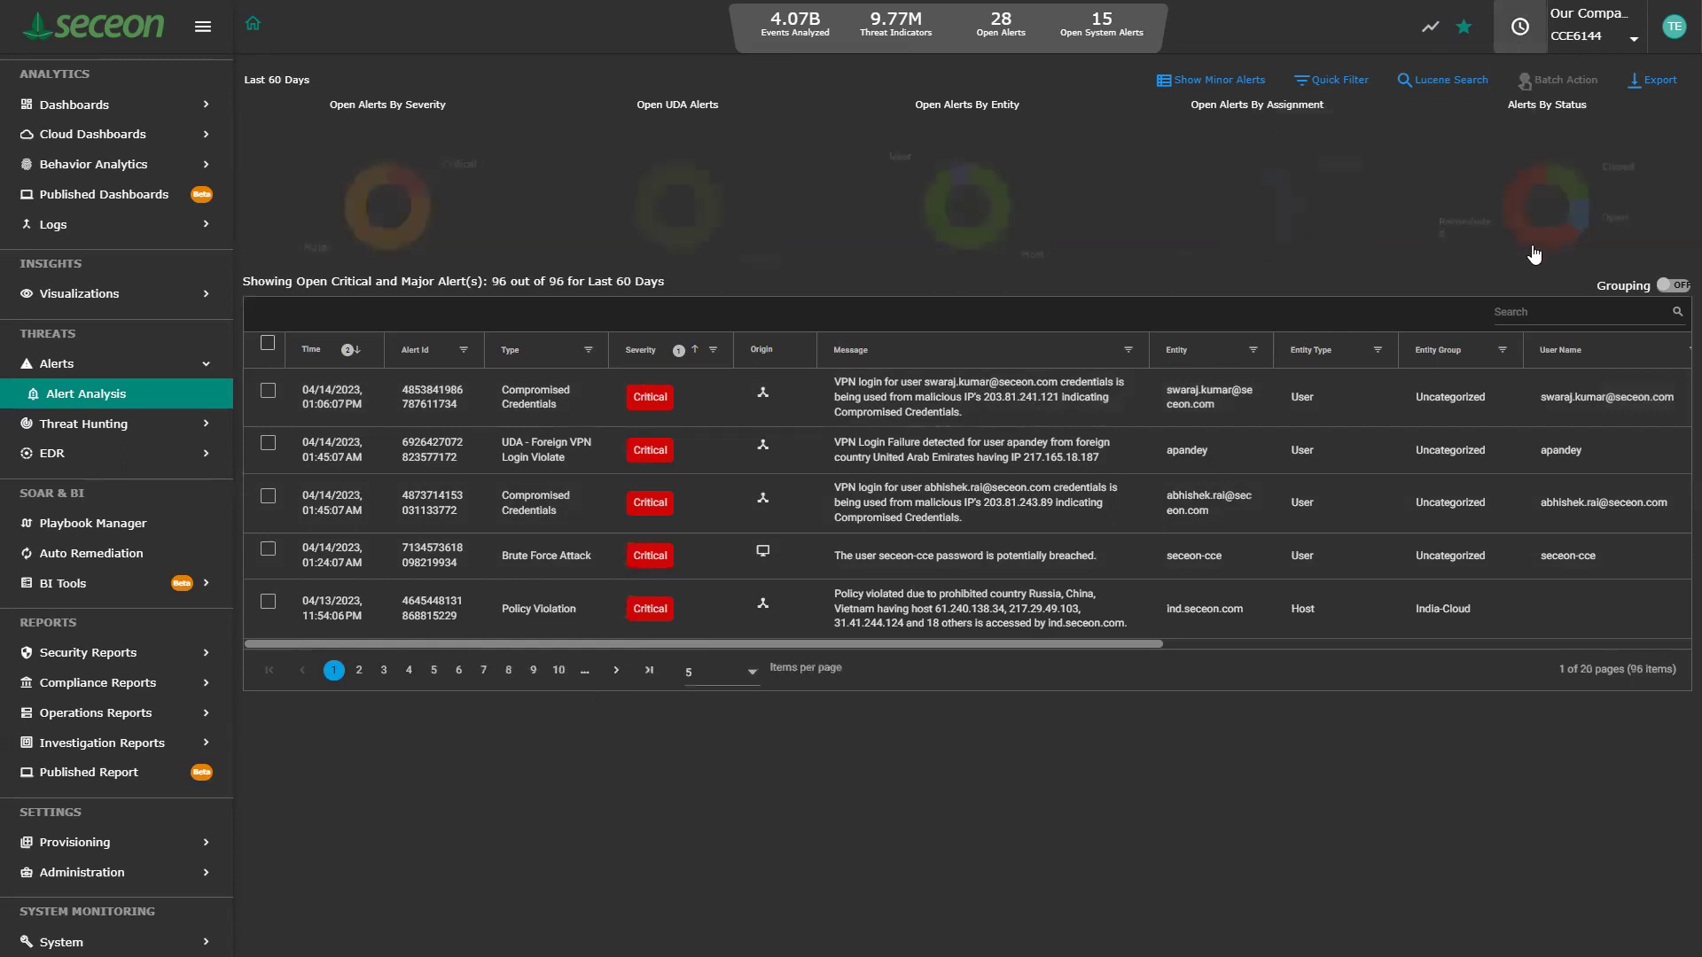
left_click(1535, 313)
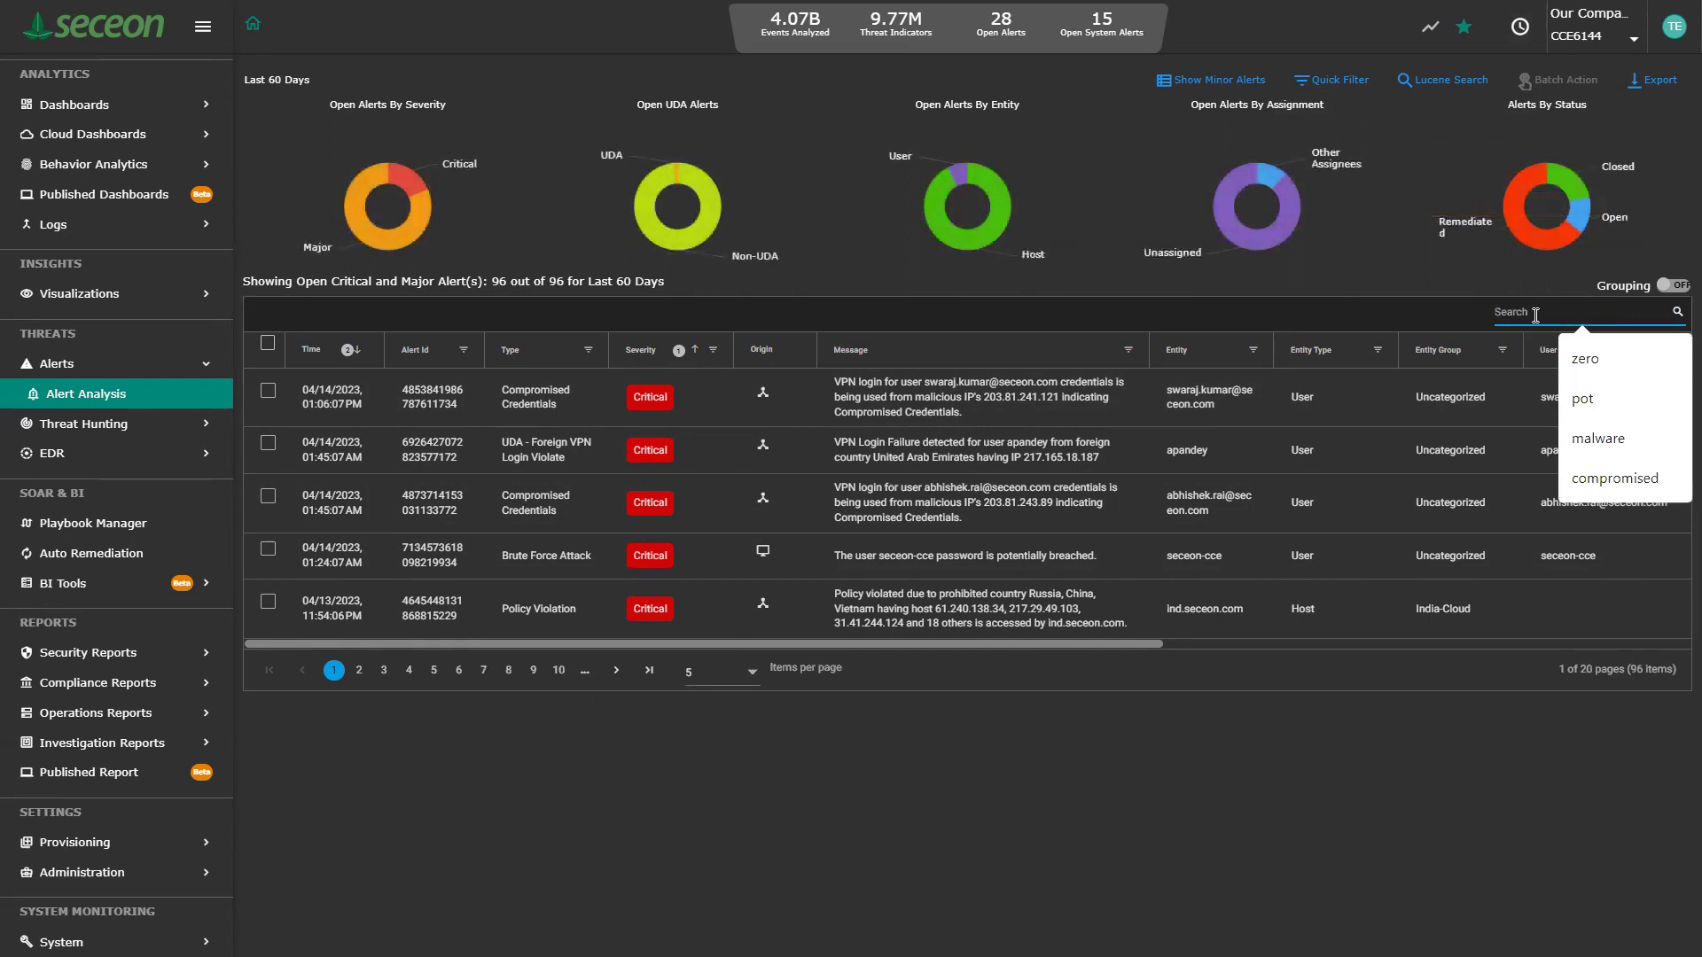
type("pot")
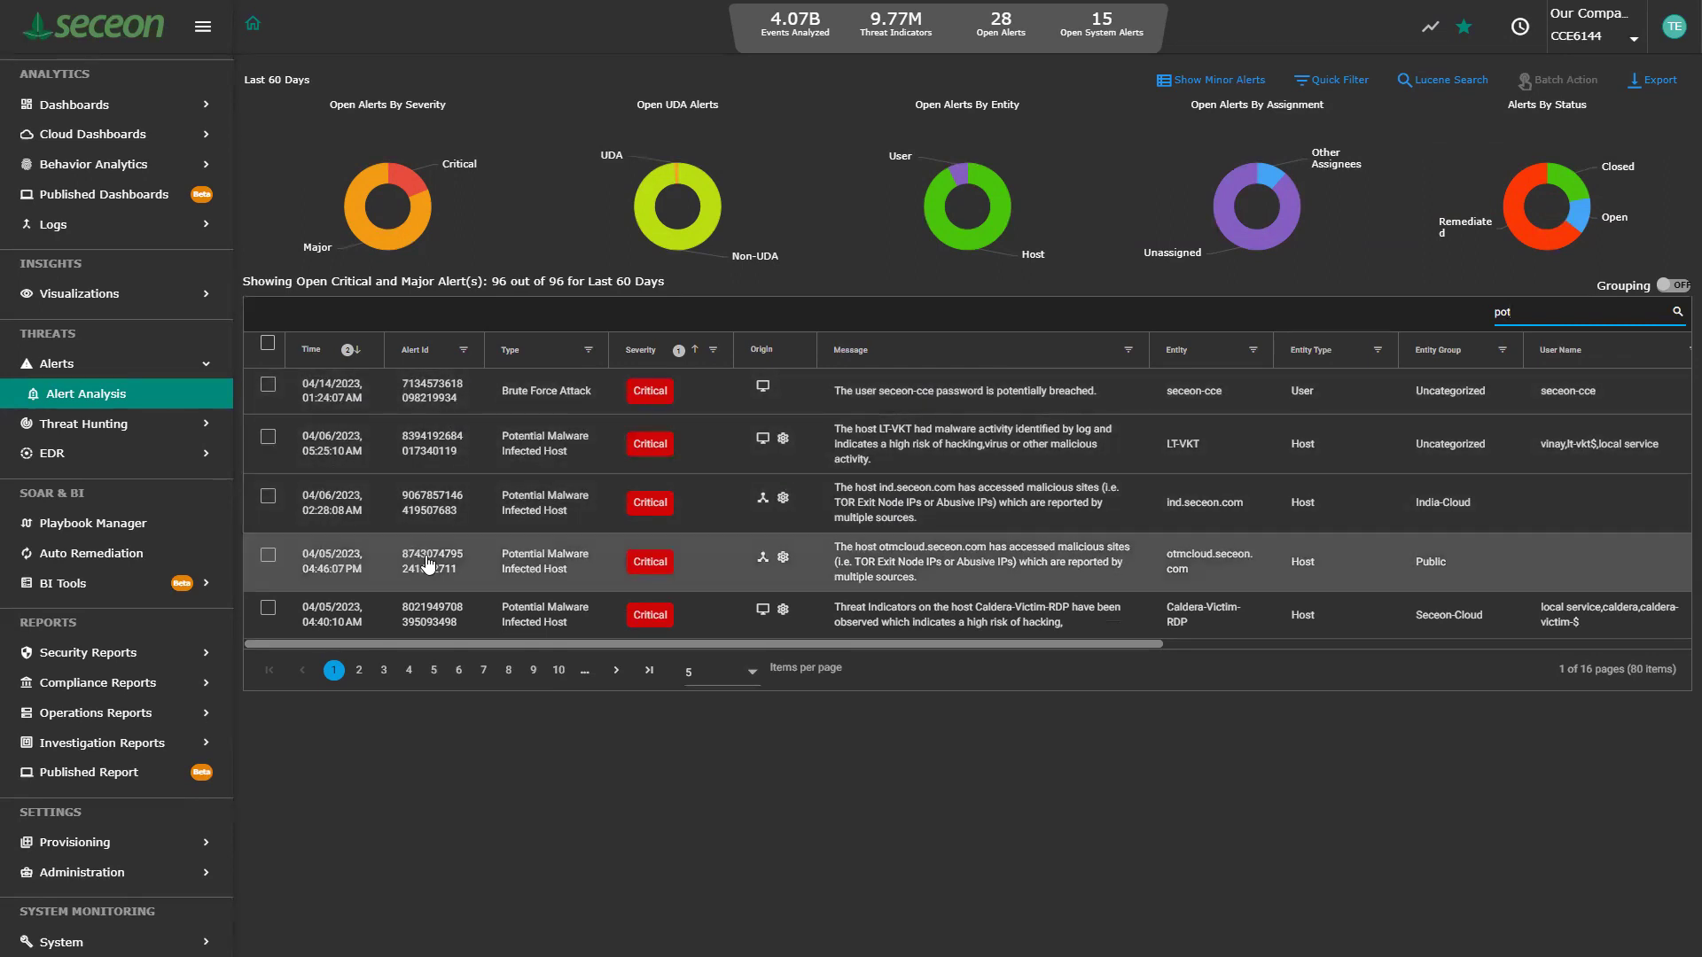
Open the critical Potential Malware Infected Host alert row for otmcloud.seceon.com
left_click(427, 560)
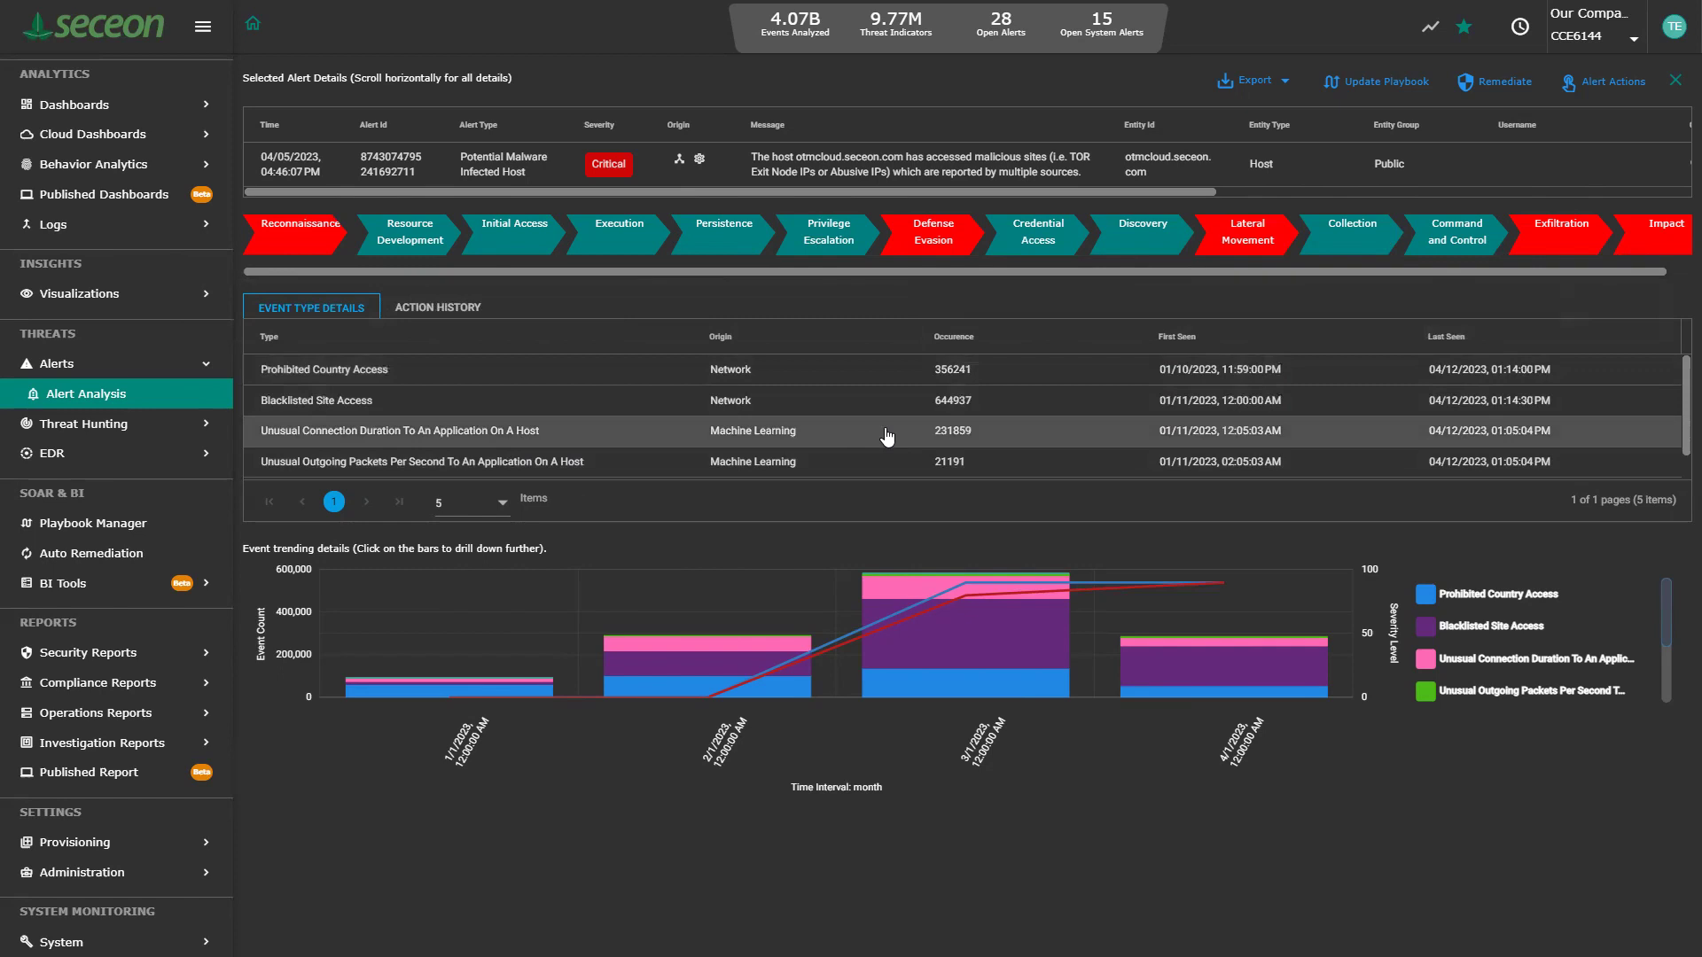
left_click(499, 394)
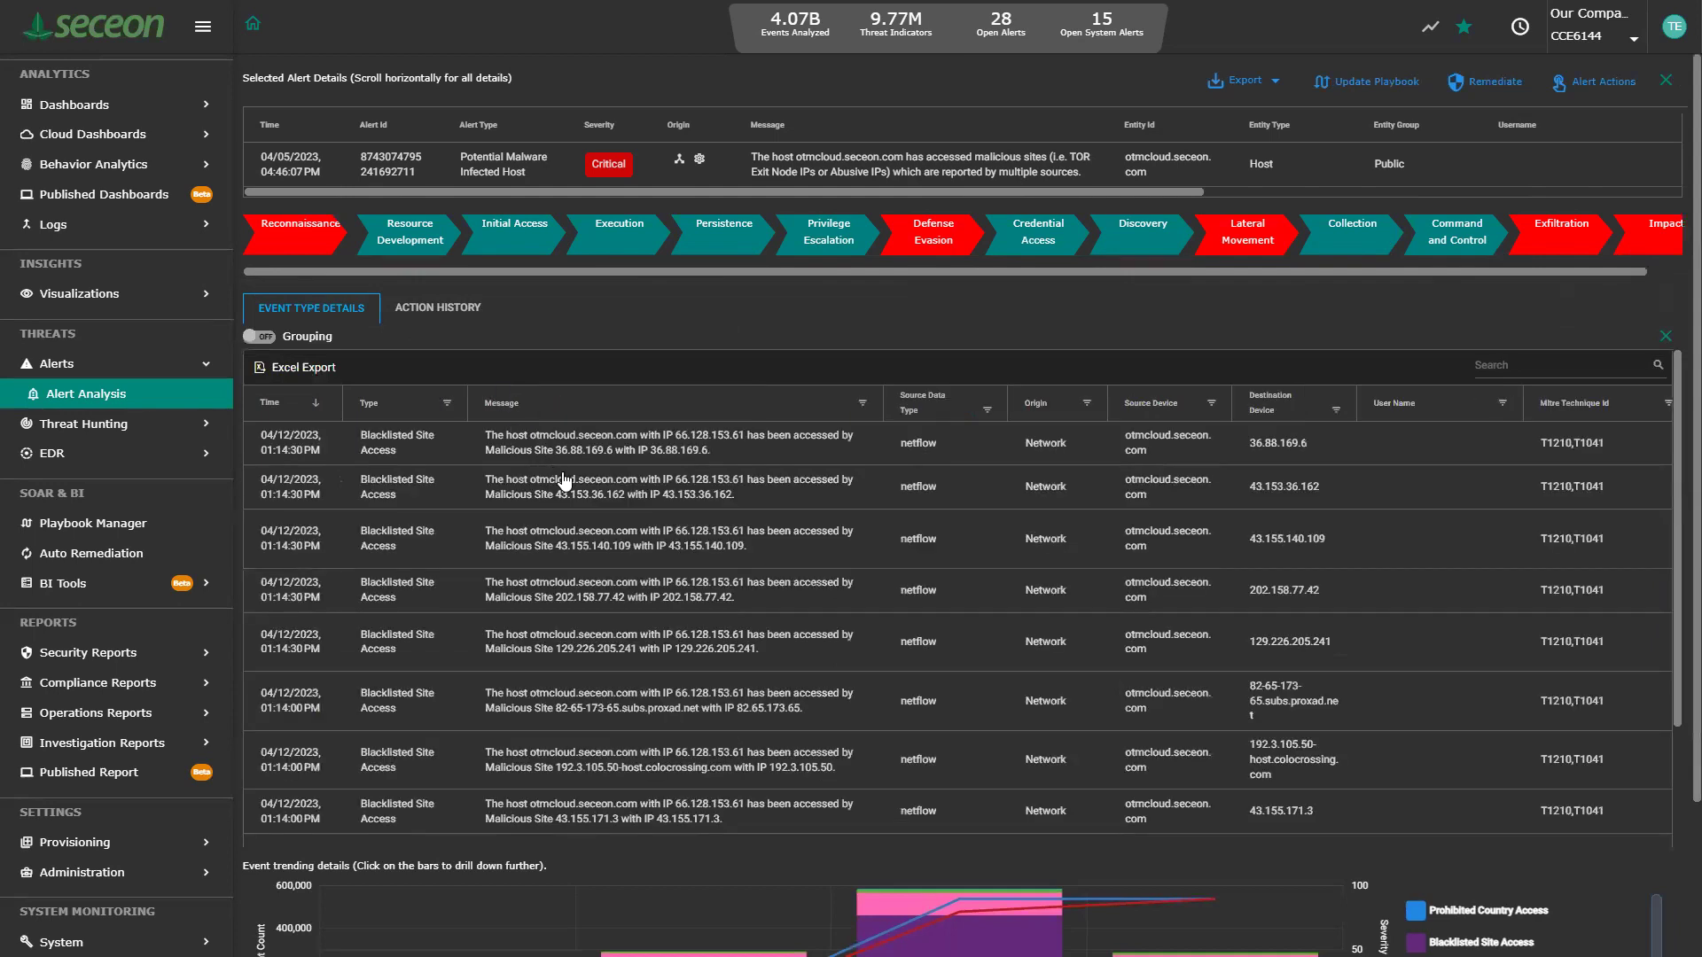
double_click(593, 605)
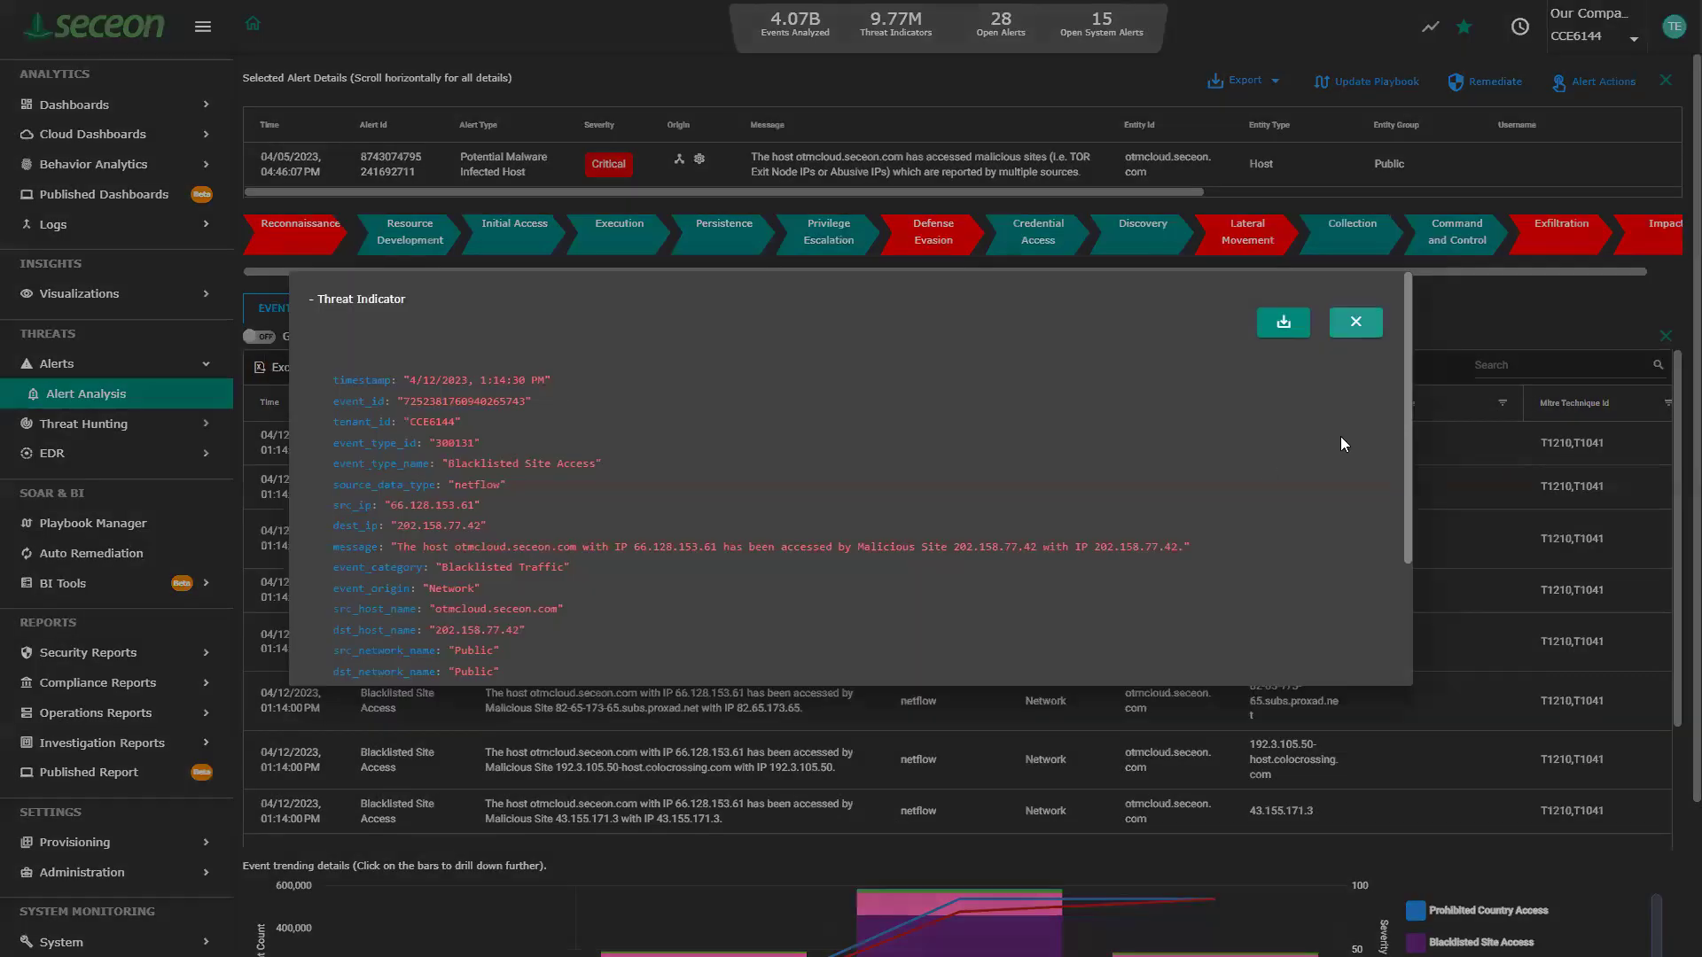
left_click_drag(1405, 430, 1406, 581)
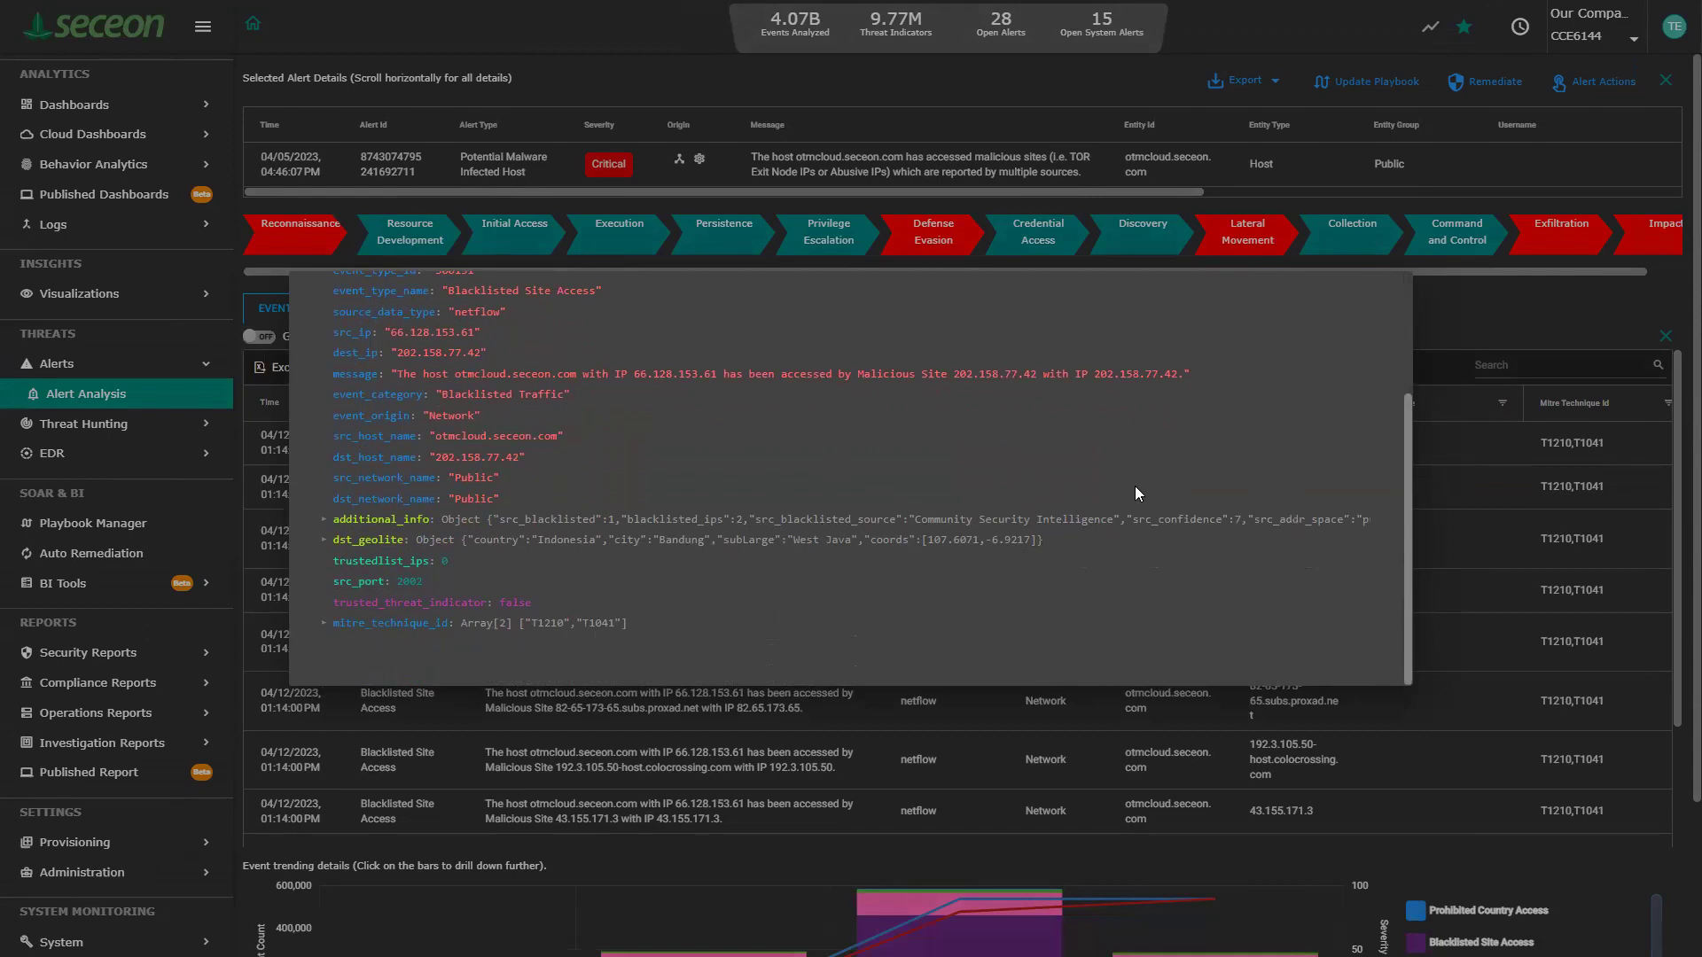
left_click_drag(1403, 460, 1409, 328)
left_click(1353, 324)
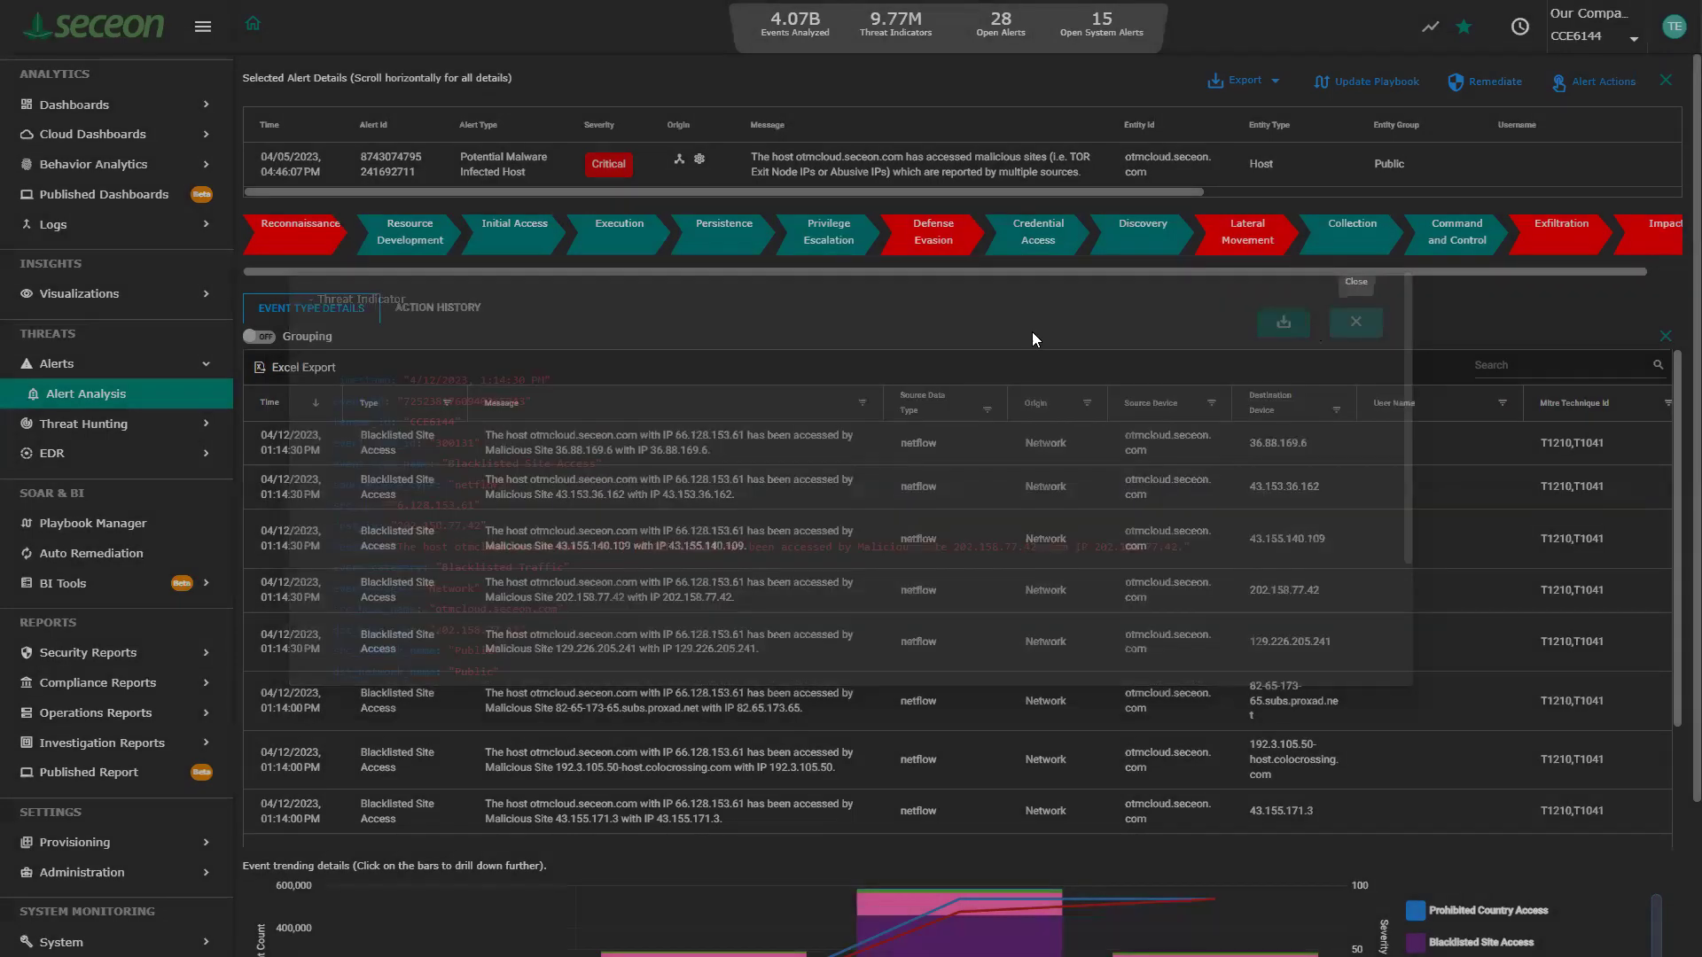
left_click(1662, 336)
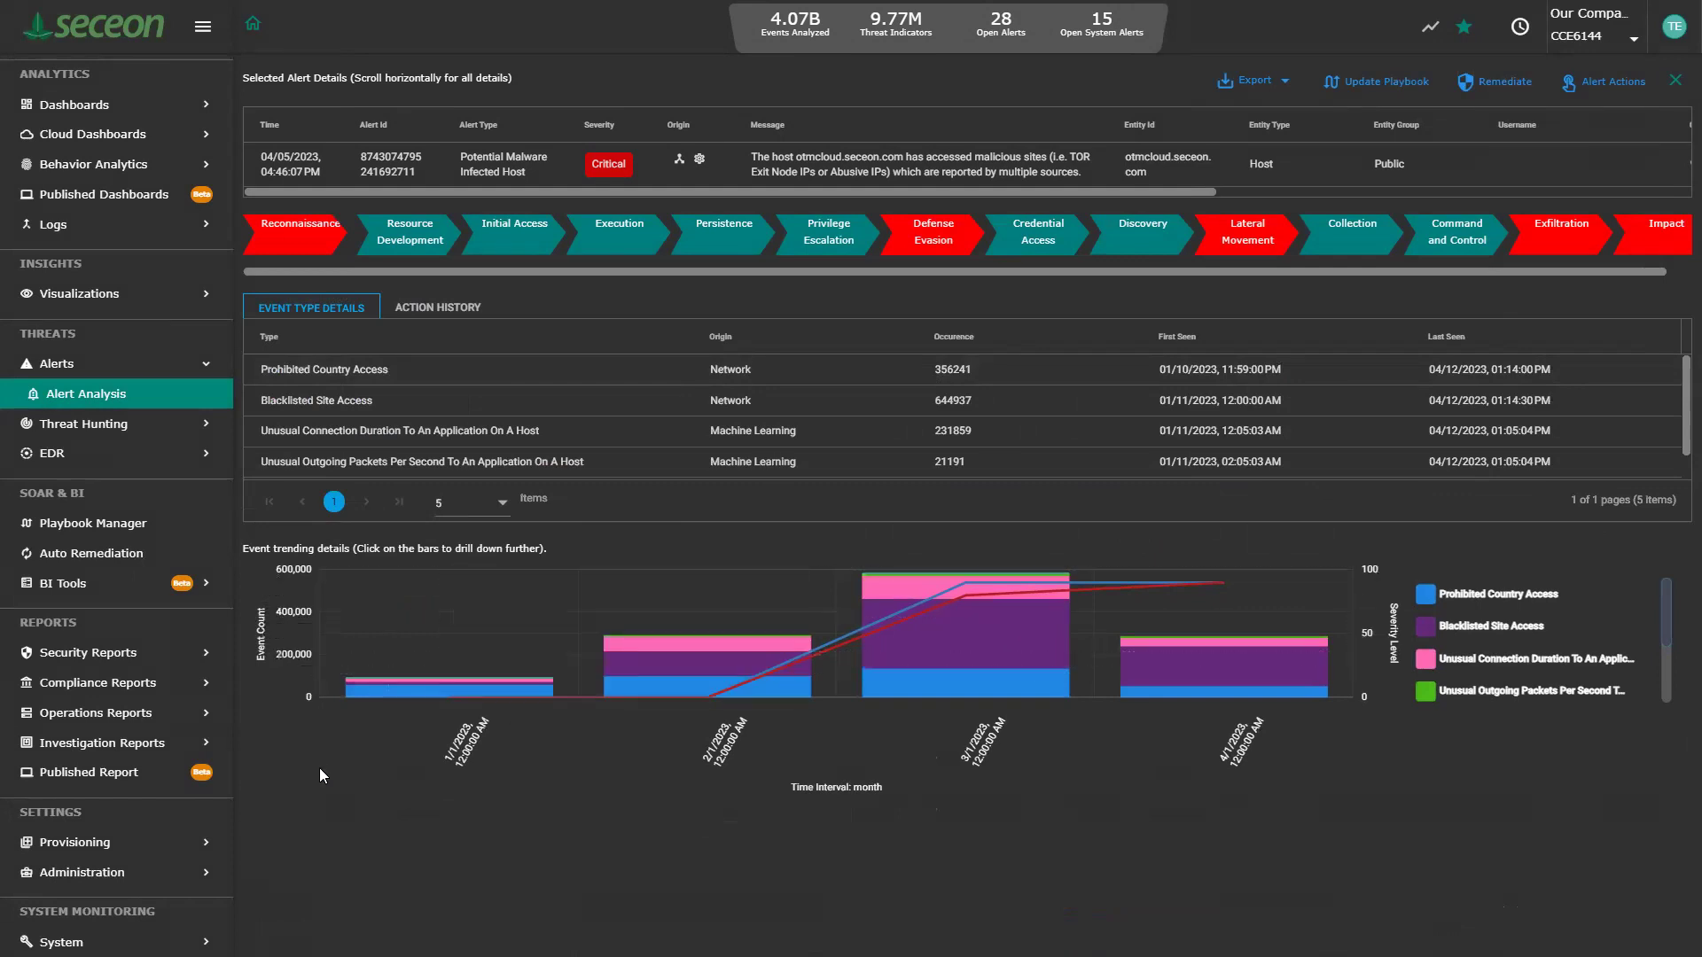
Drill the Event trending chart from the 3/1/2023 monthly bar into March daily counts
mouse_move(433, 640)
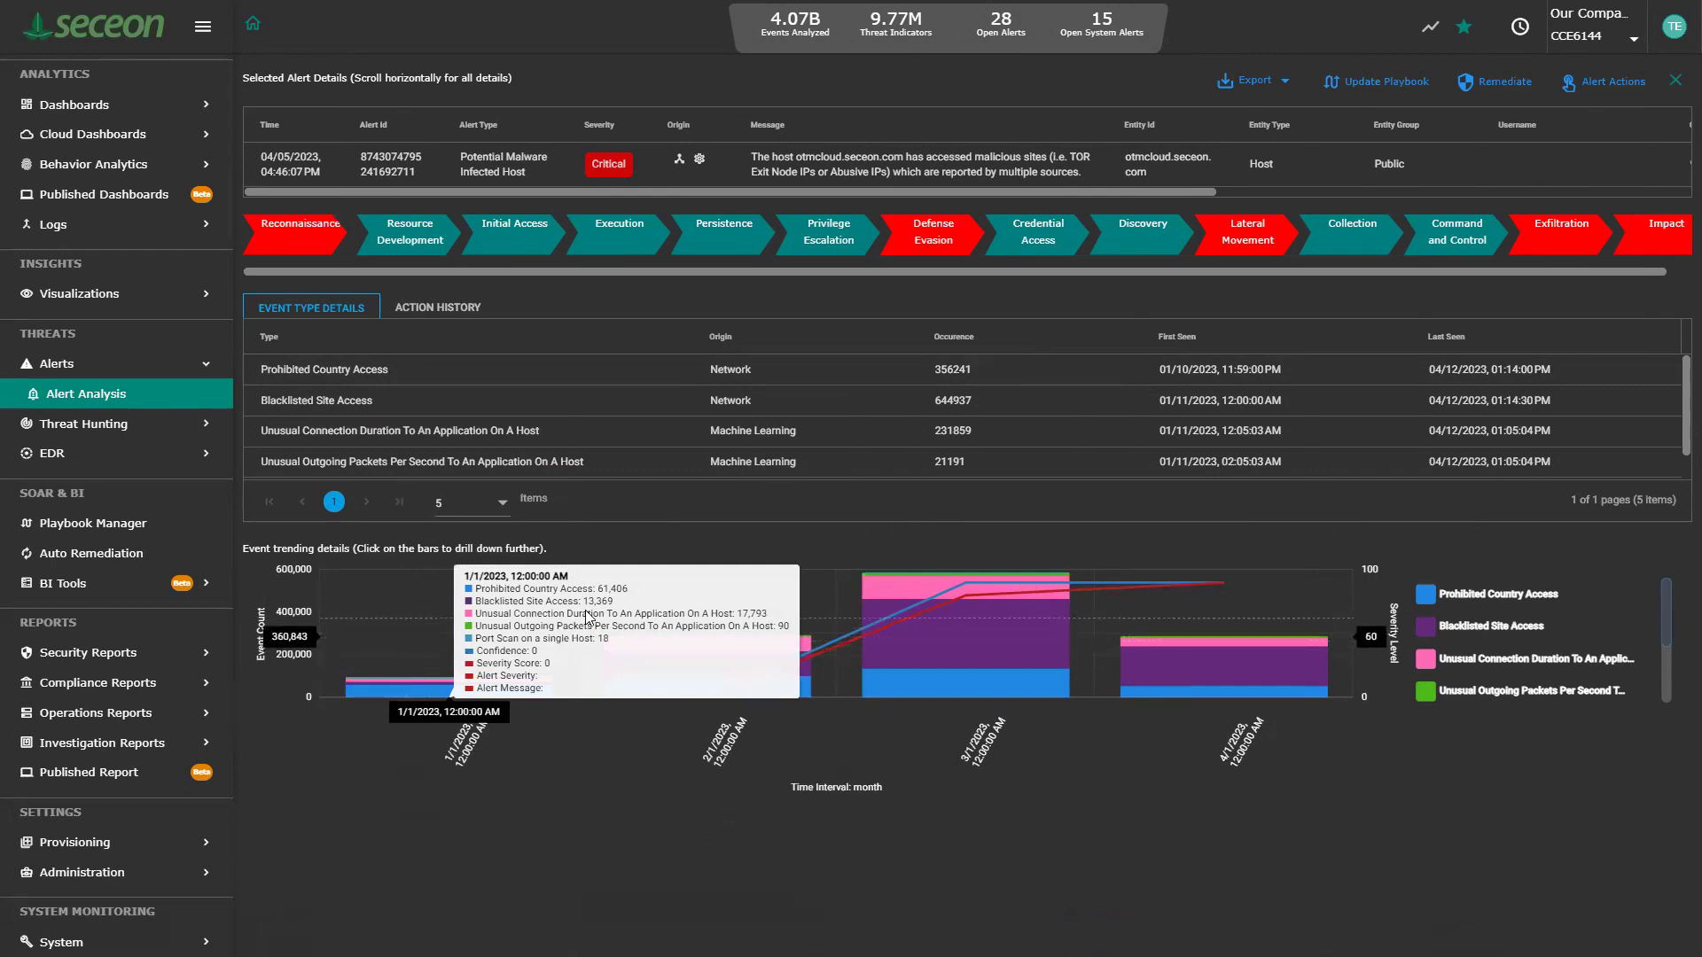
mouse_move(590, 610)
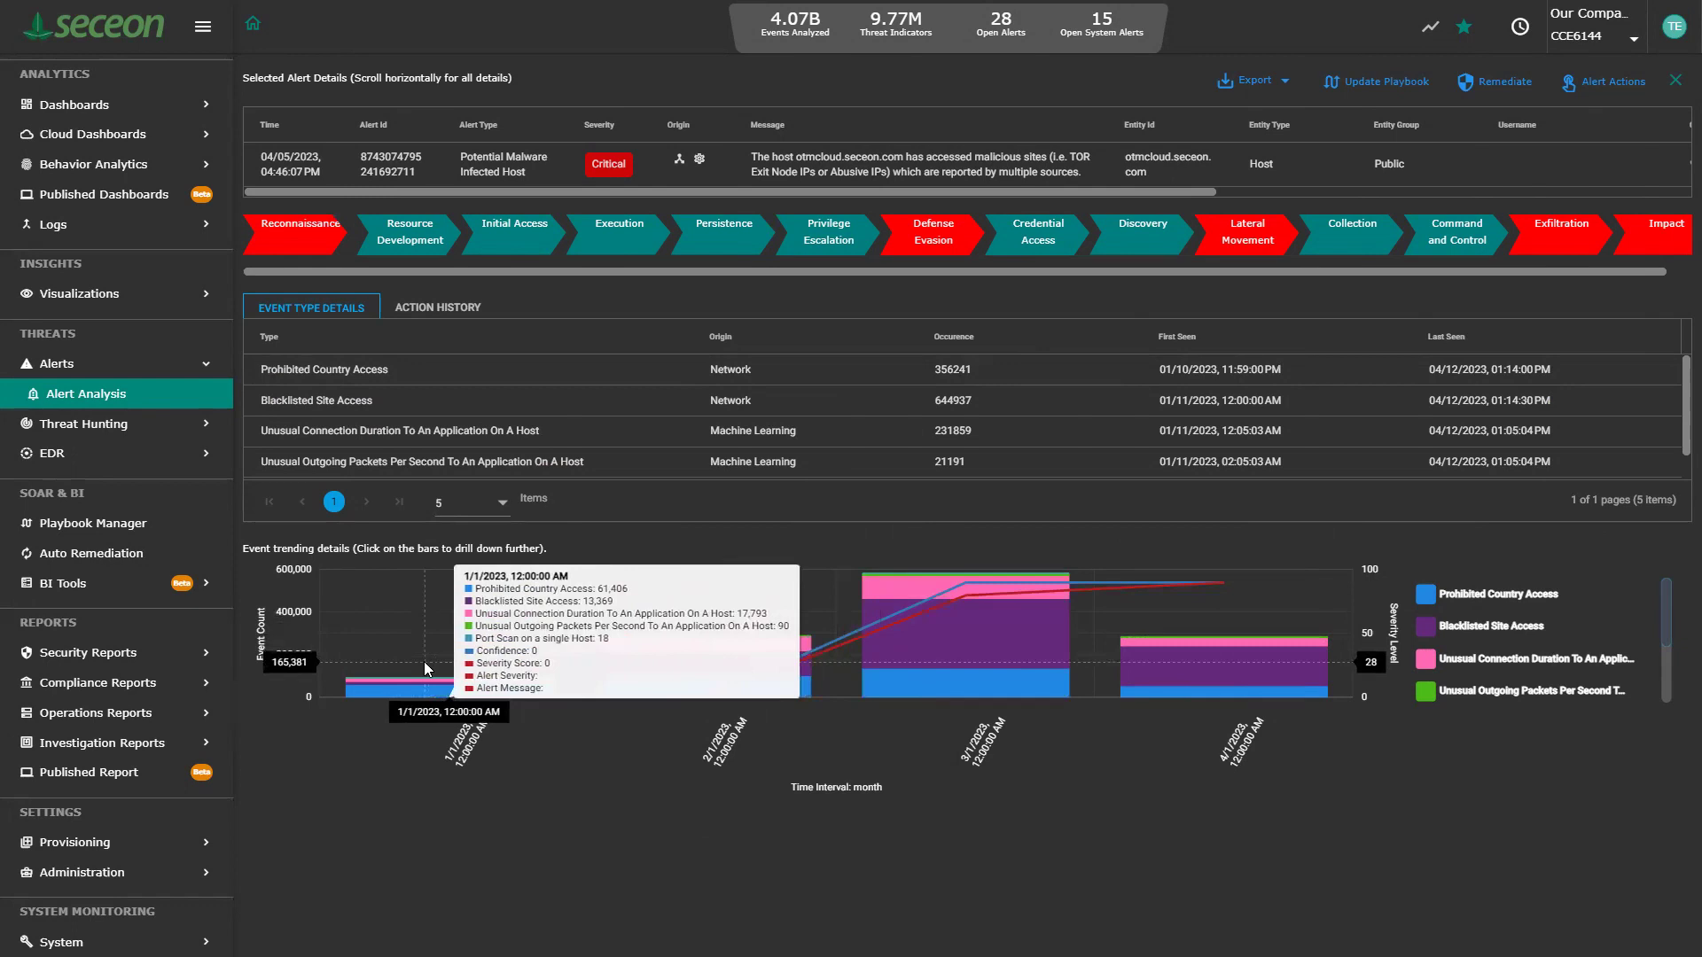
mouse_move(687, 651)
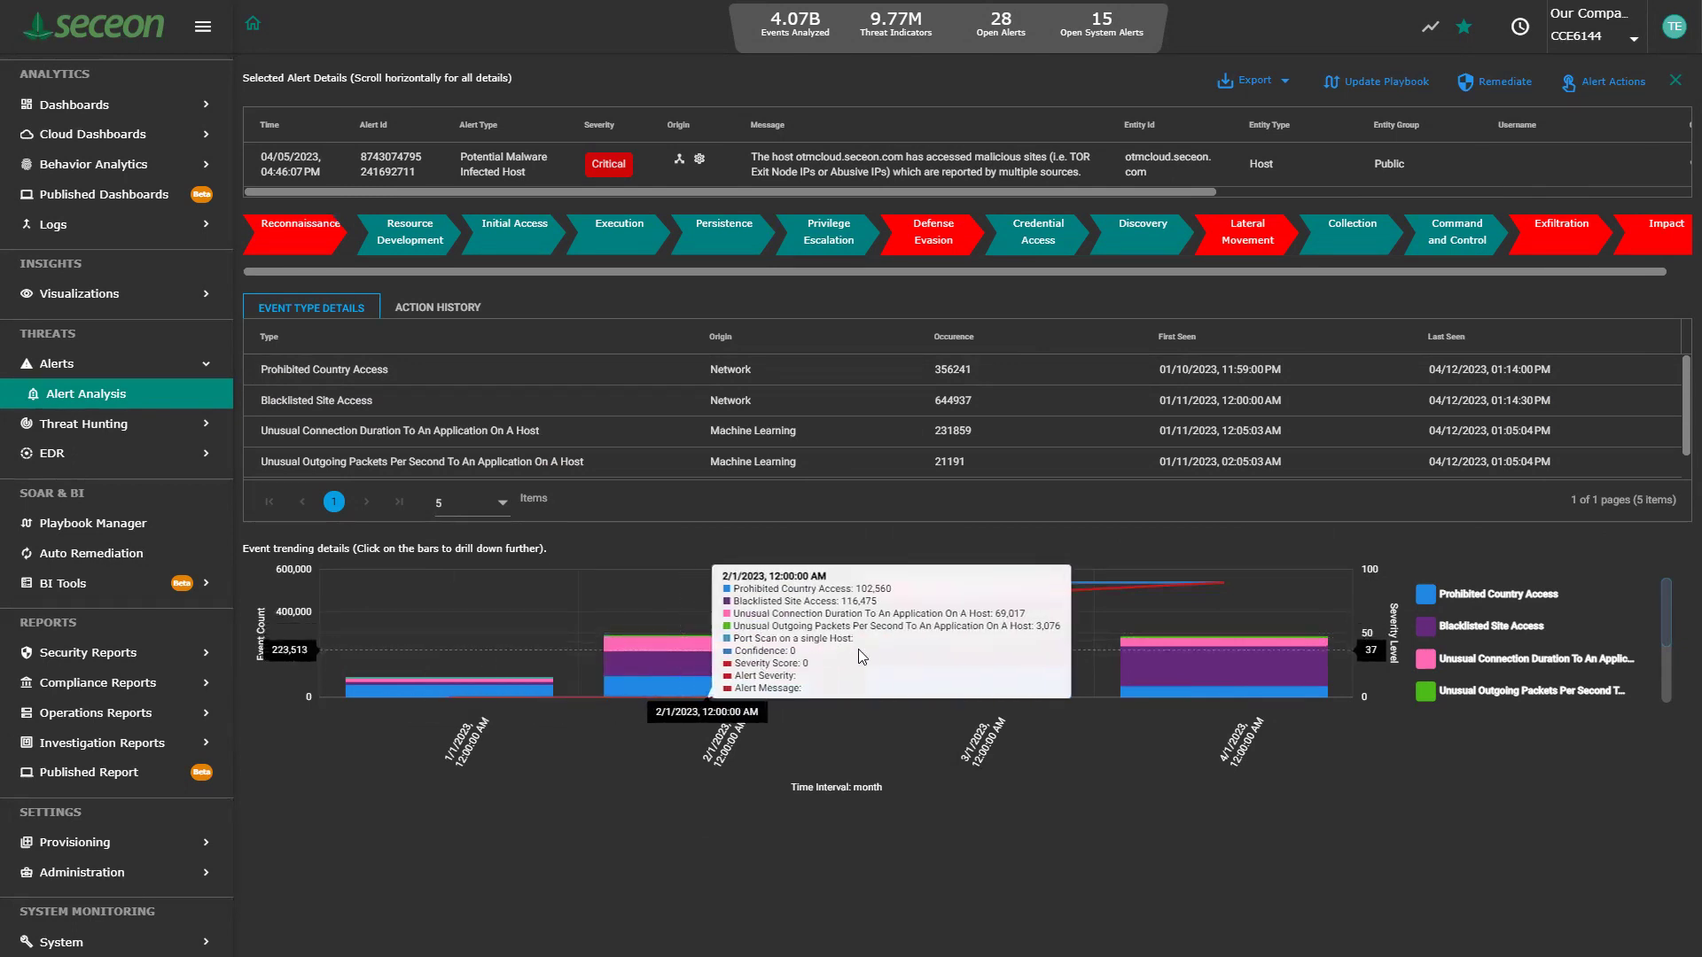
mouse_move(922, 657)
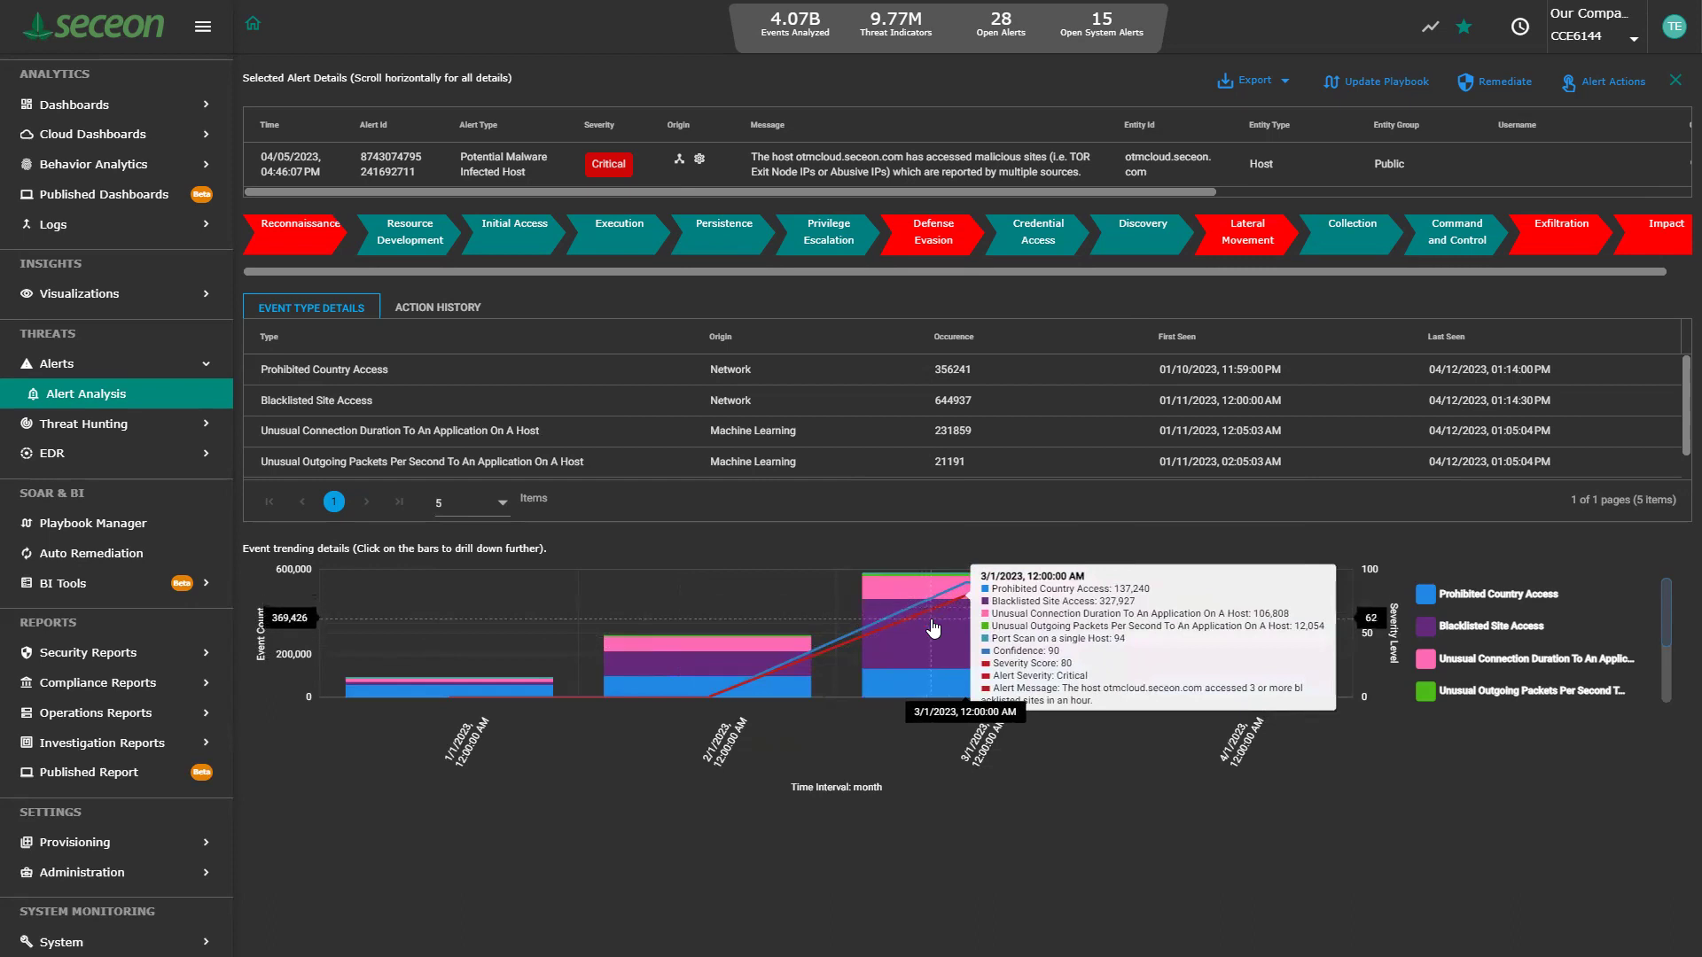
left_click(932, 627)
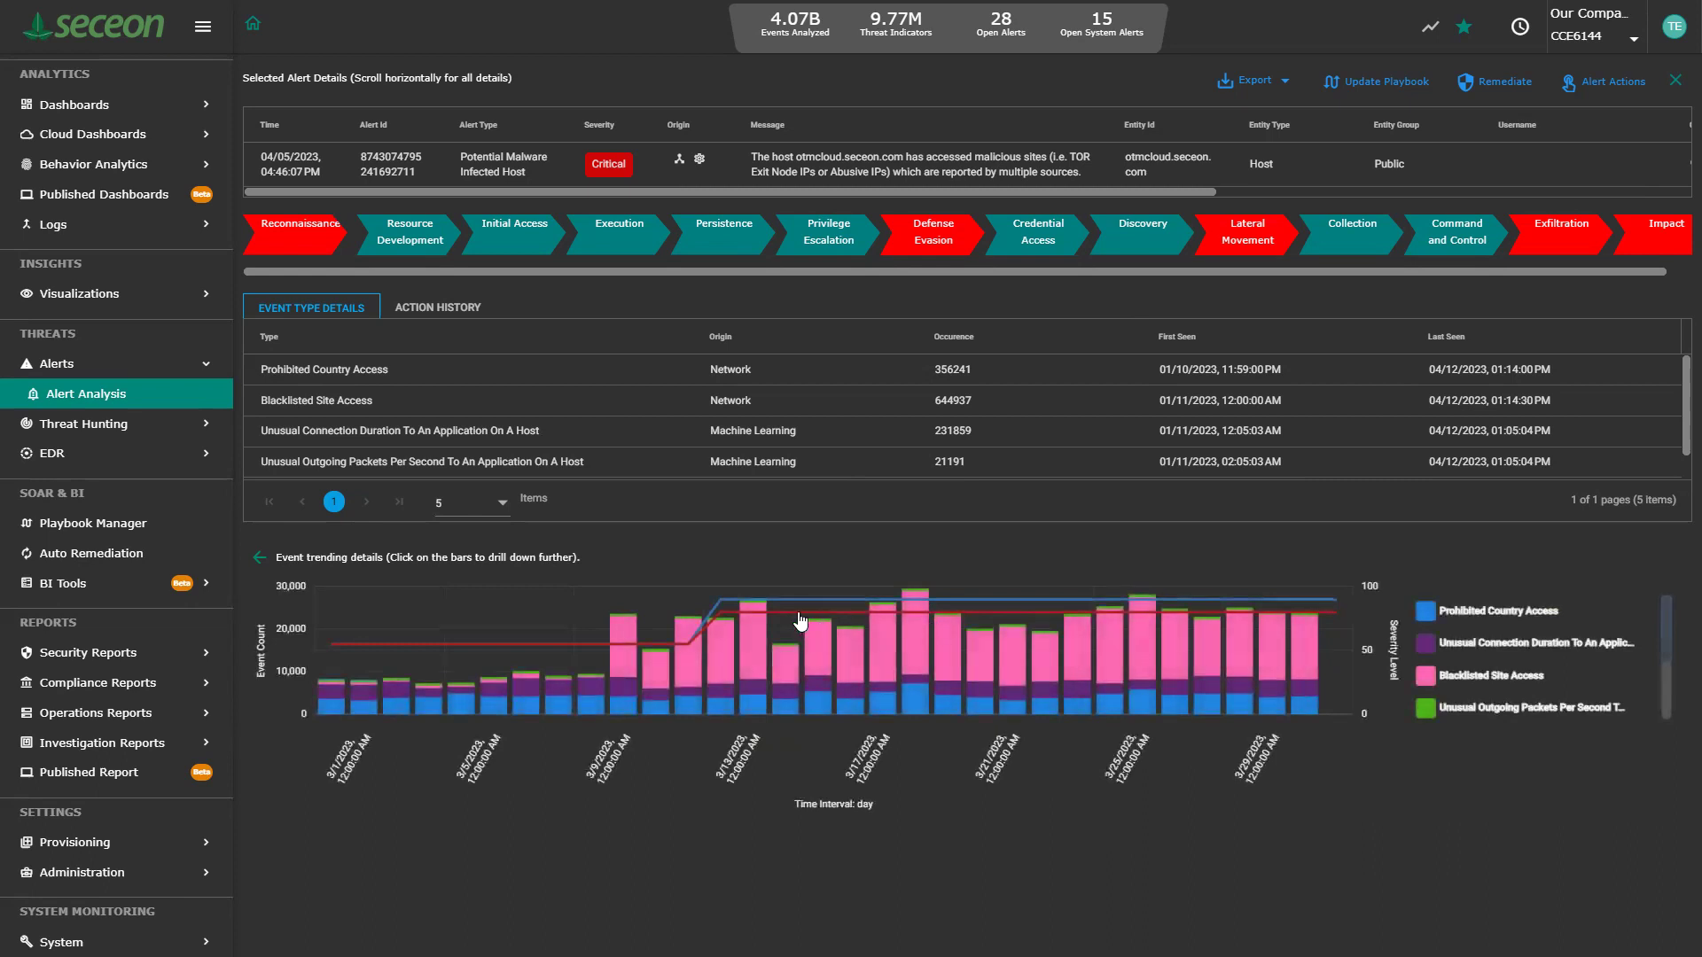
mouse_move(762, 631)
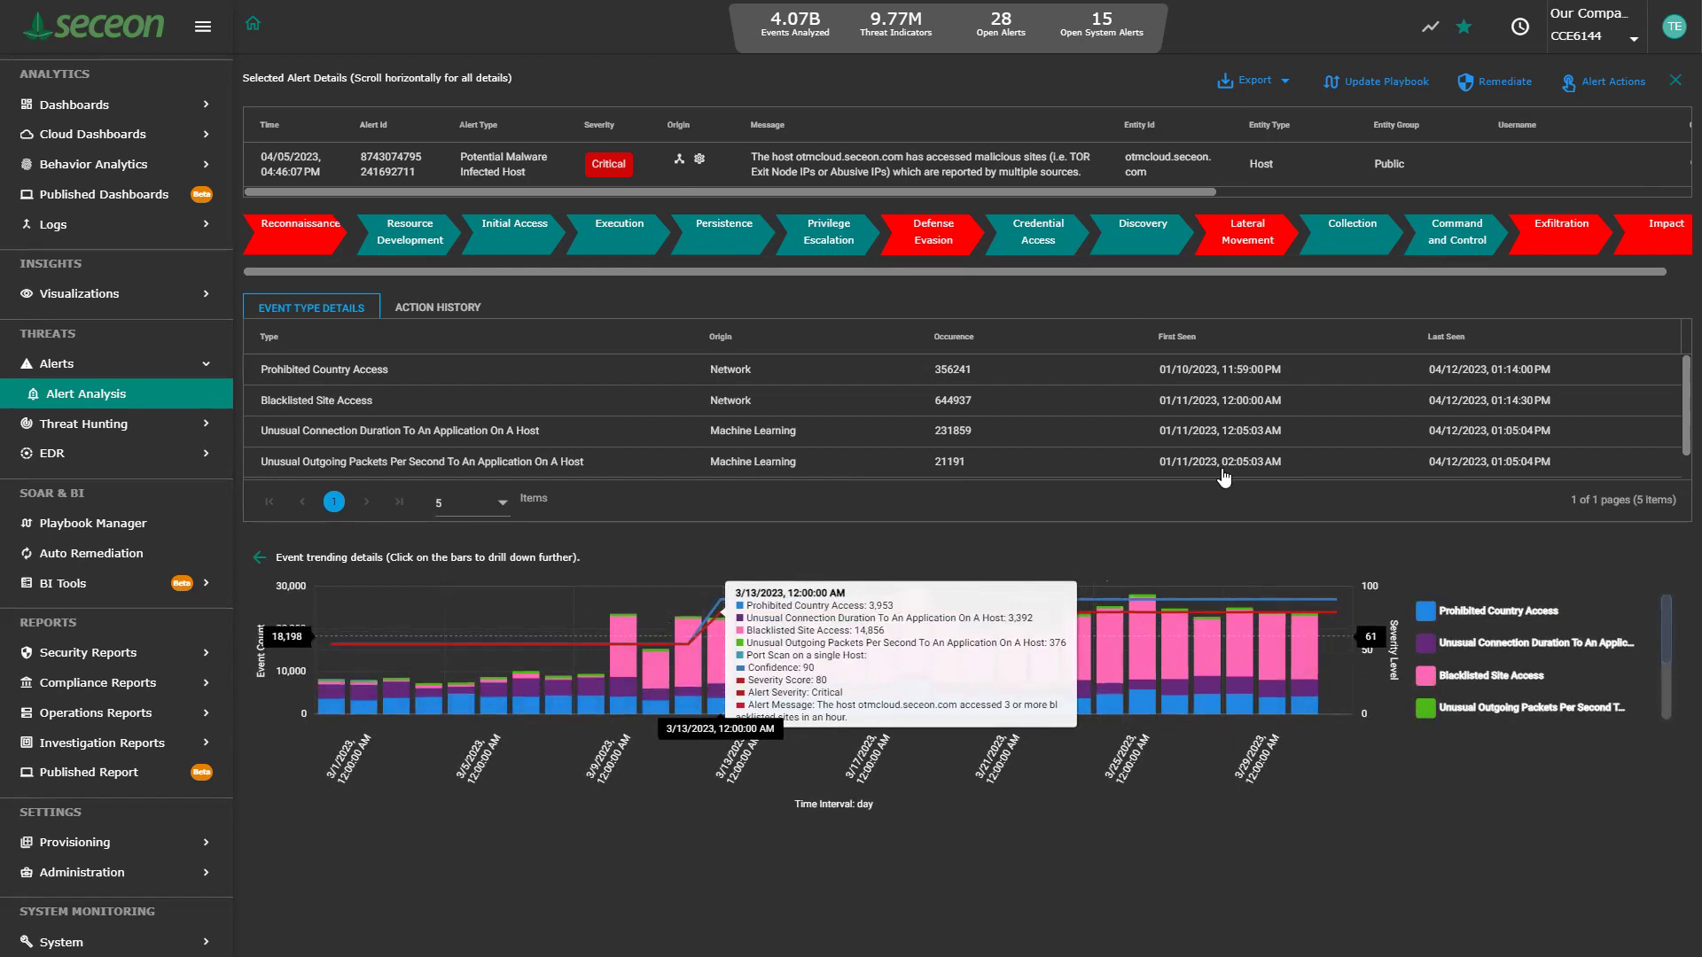
Remediate with Sonicwall Firewall-216.66.10.30 and Seceon EDR-192.168.9.17, adding the comment 'Test'
left_click(1515, 89)
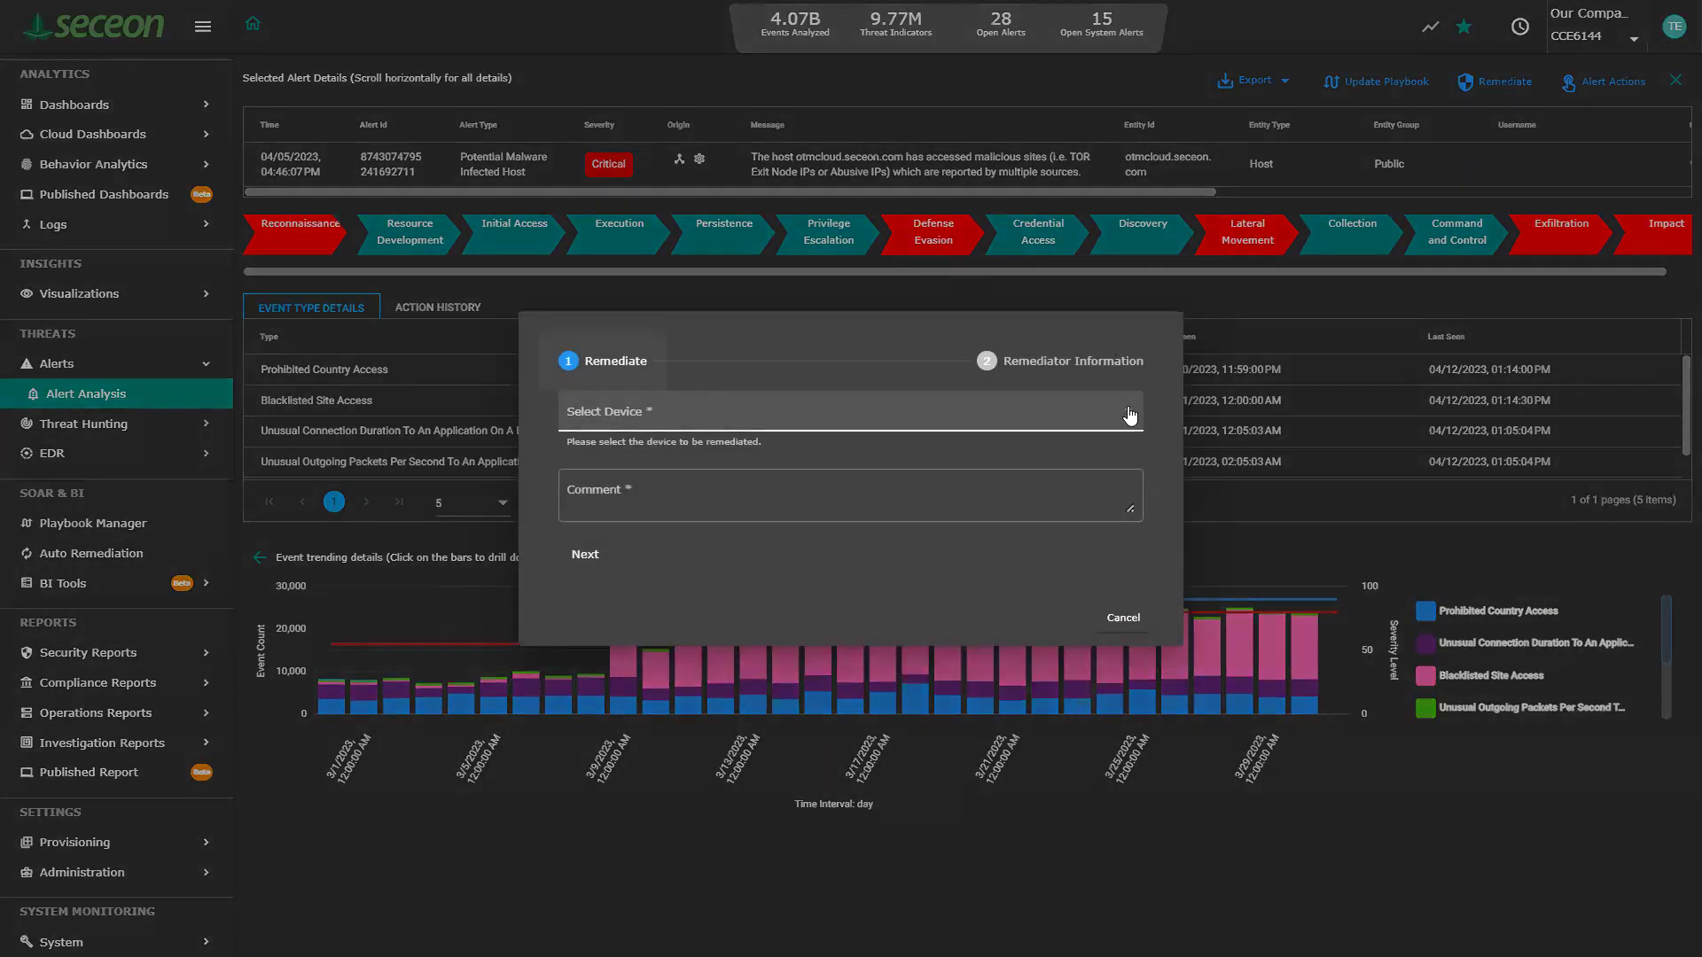
left_click(1129, 415)
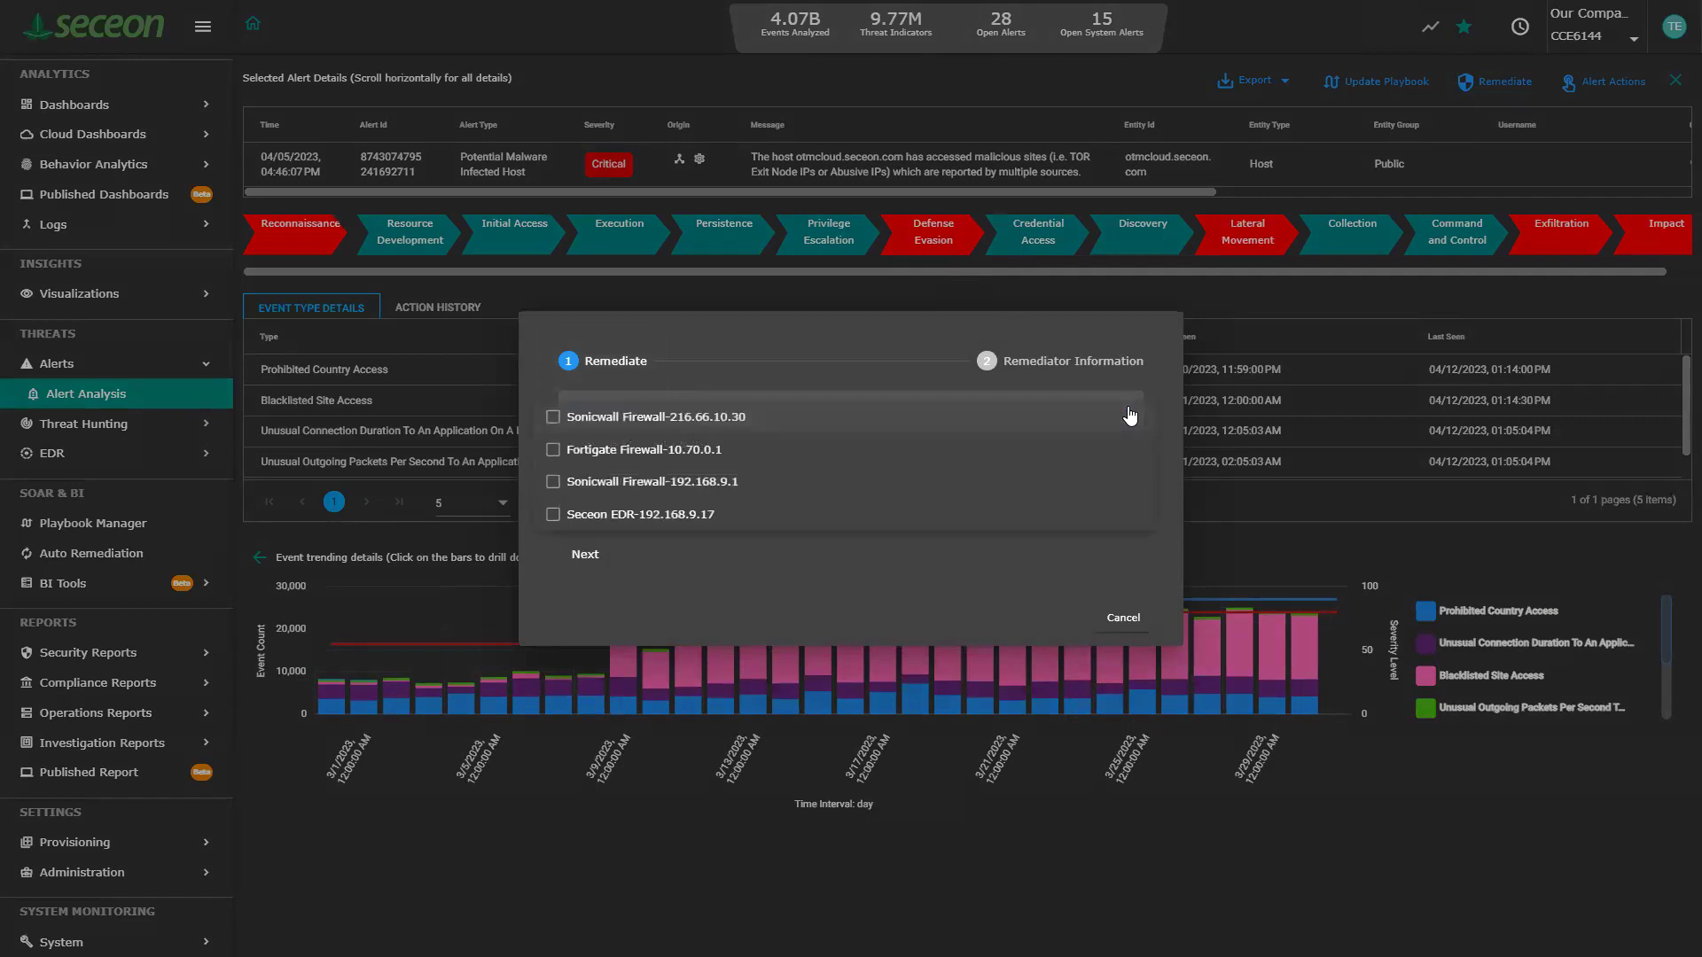
left_click(554, 418)
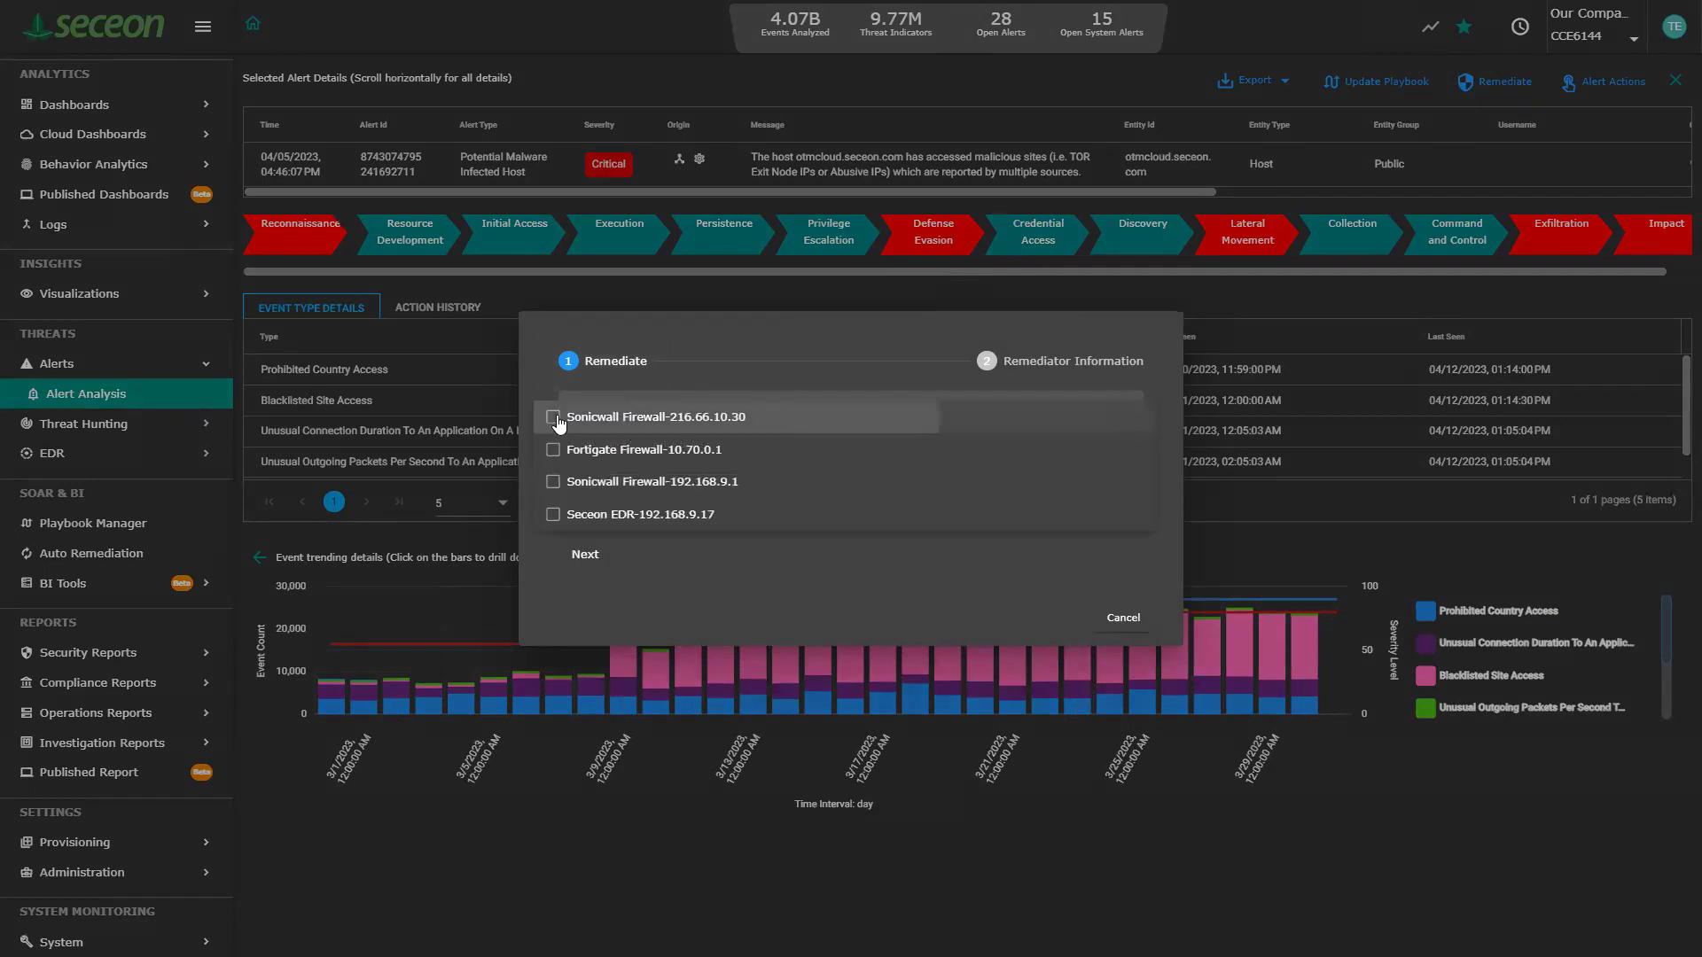
left_click(553, 516)
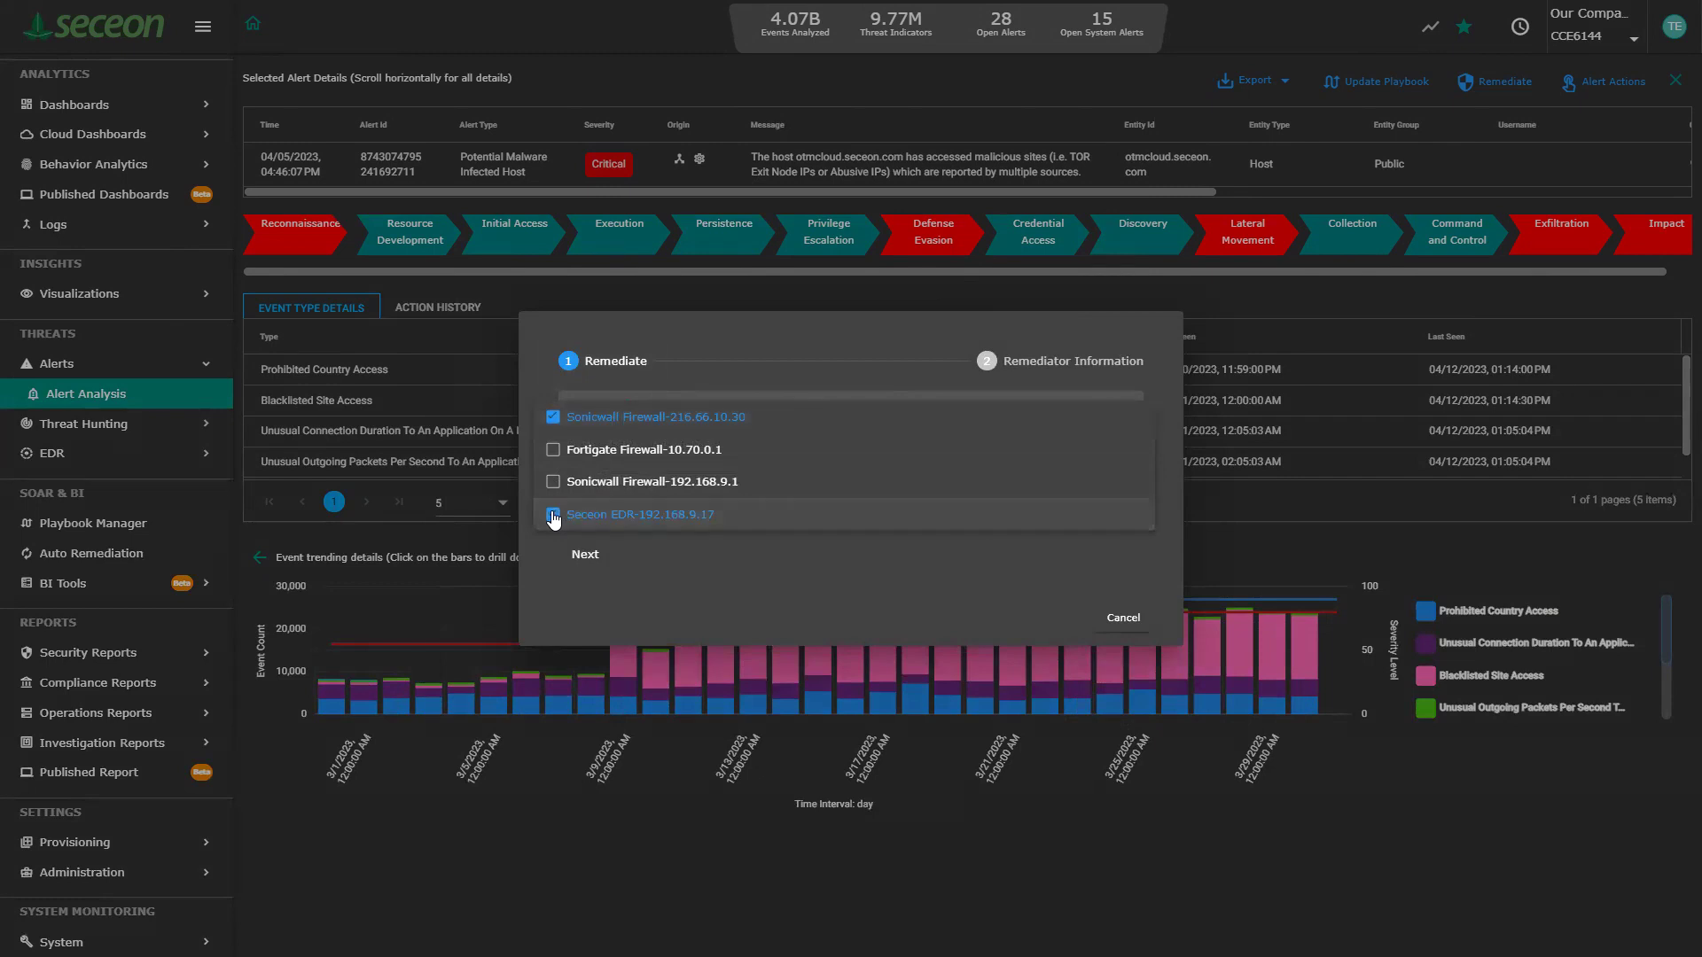
left_click(578, 557)
left_click(608, 503)
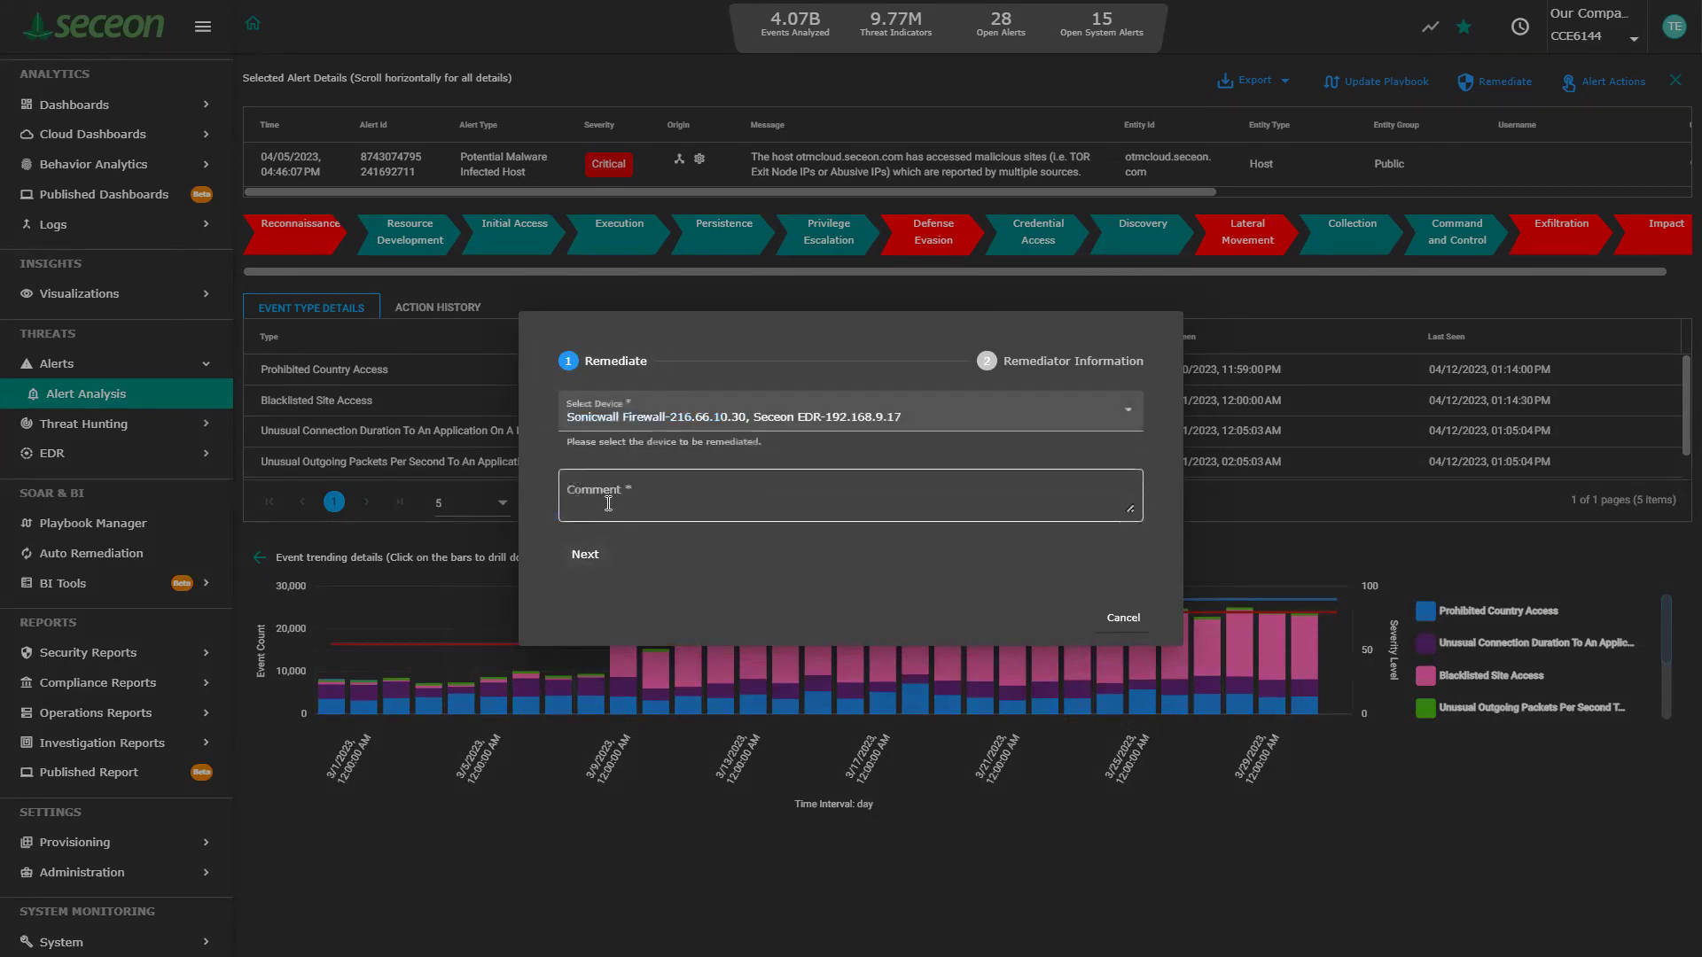
type("Test")
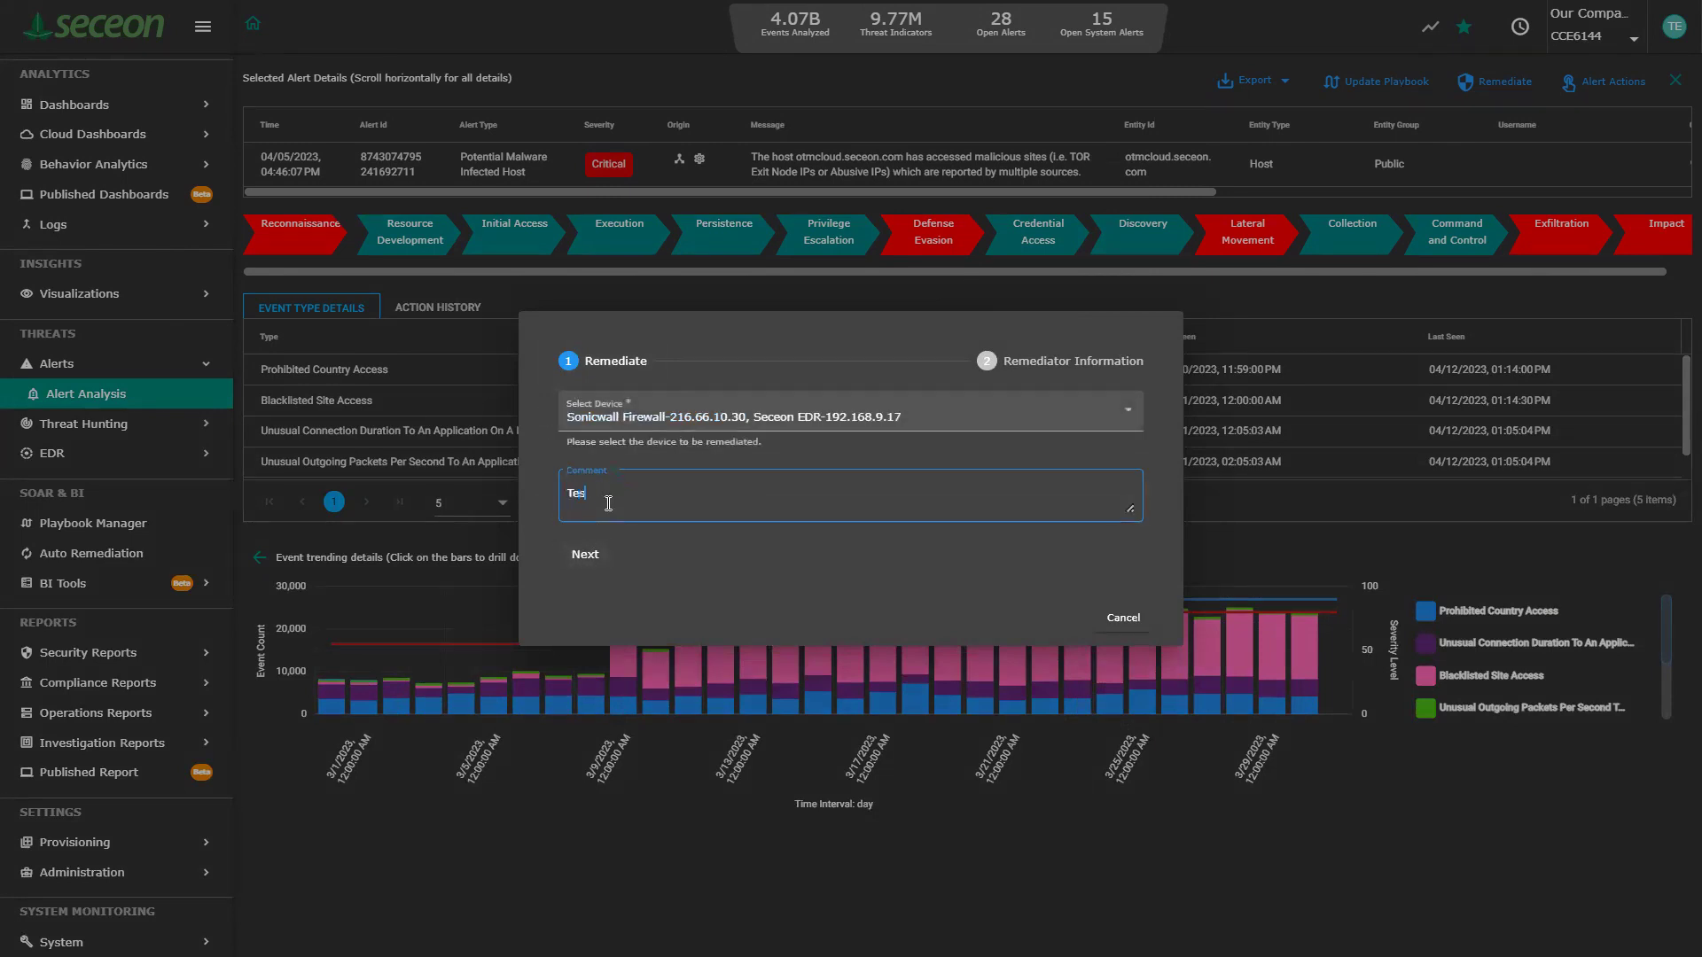
key("Return")
Review the Sonicwall policy and the Seceon EDR quarantine rule for otmcloud.seceon.com
left_click(583, 553)
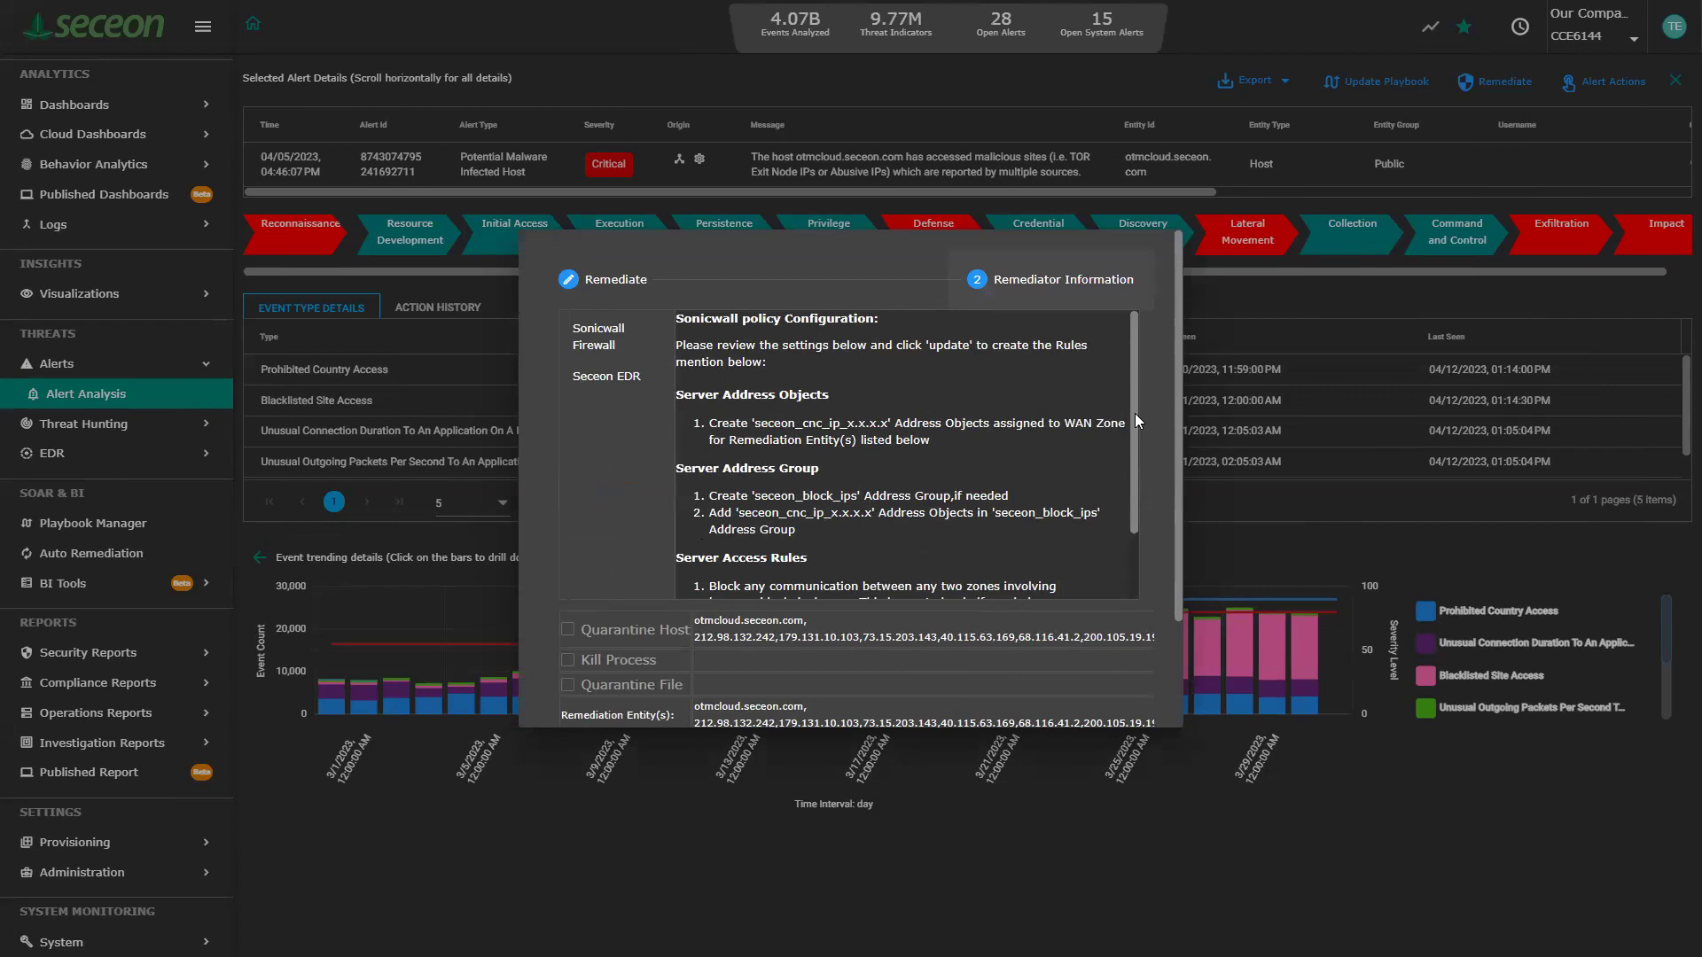
left_click_drag(1134, 413, 1132, 492)
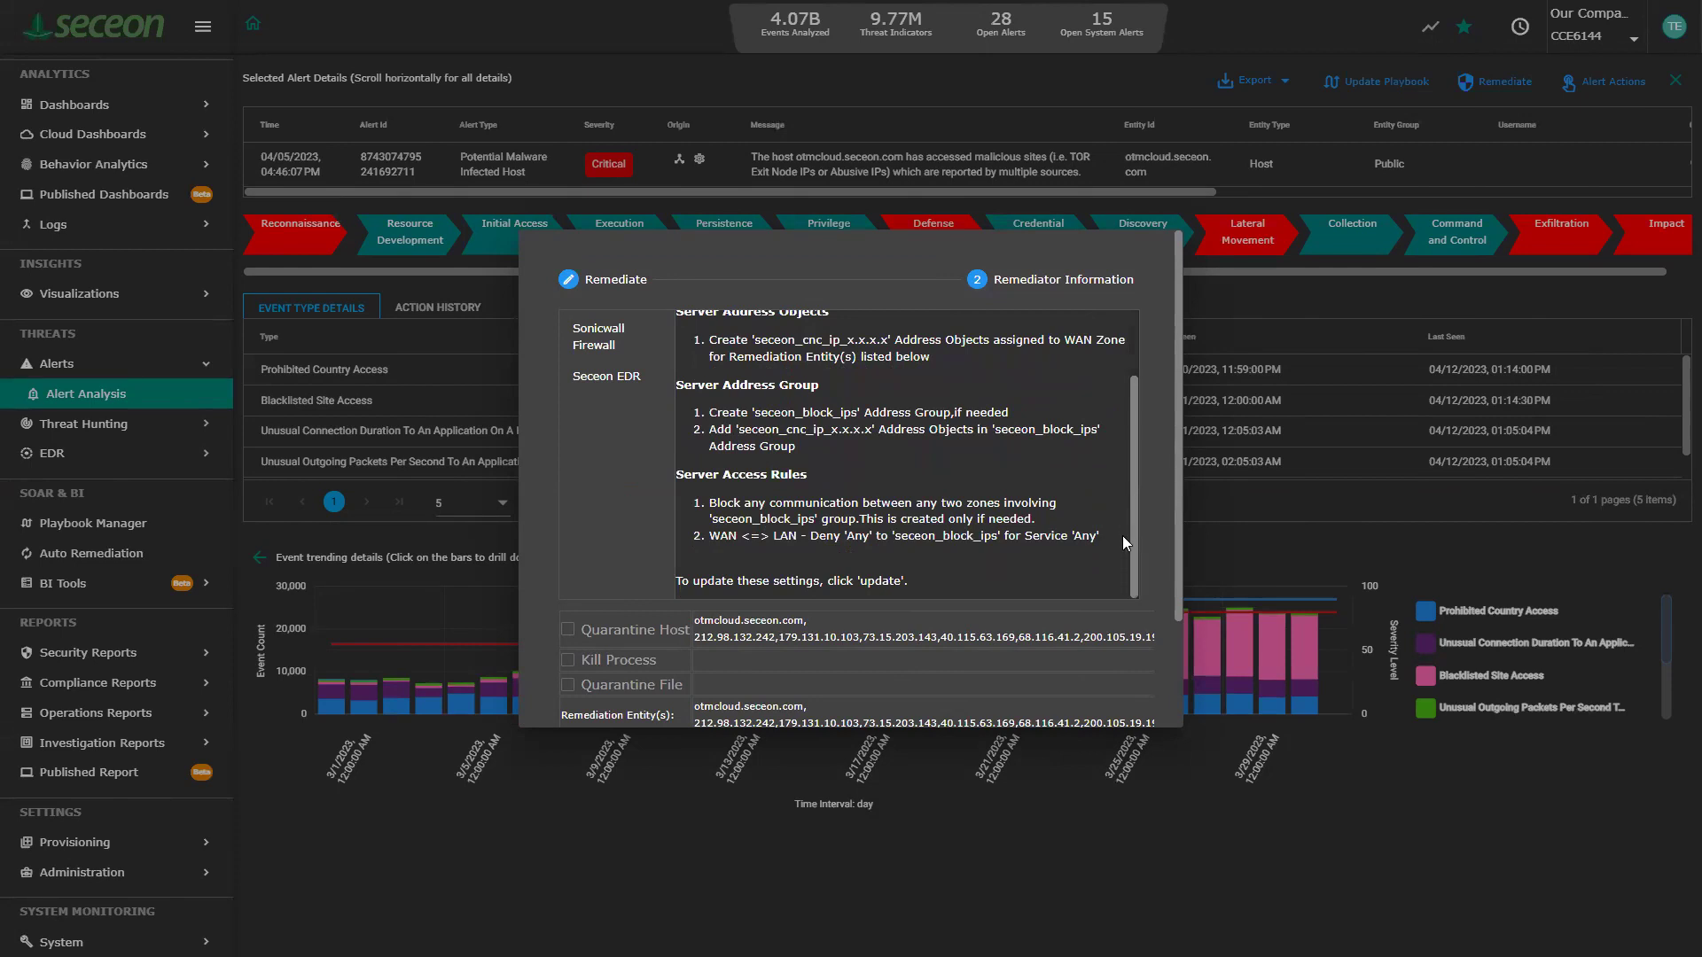
left_click(595, 375)
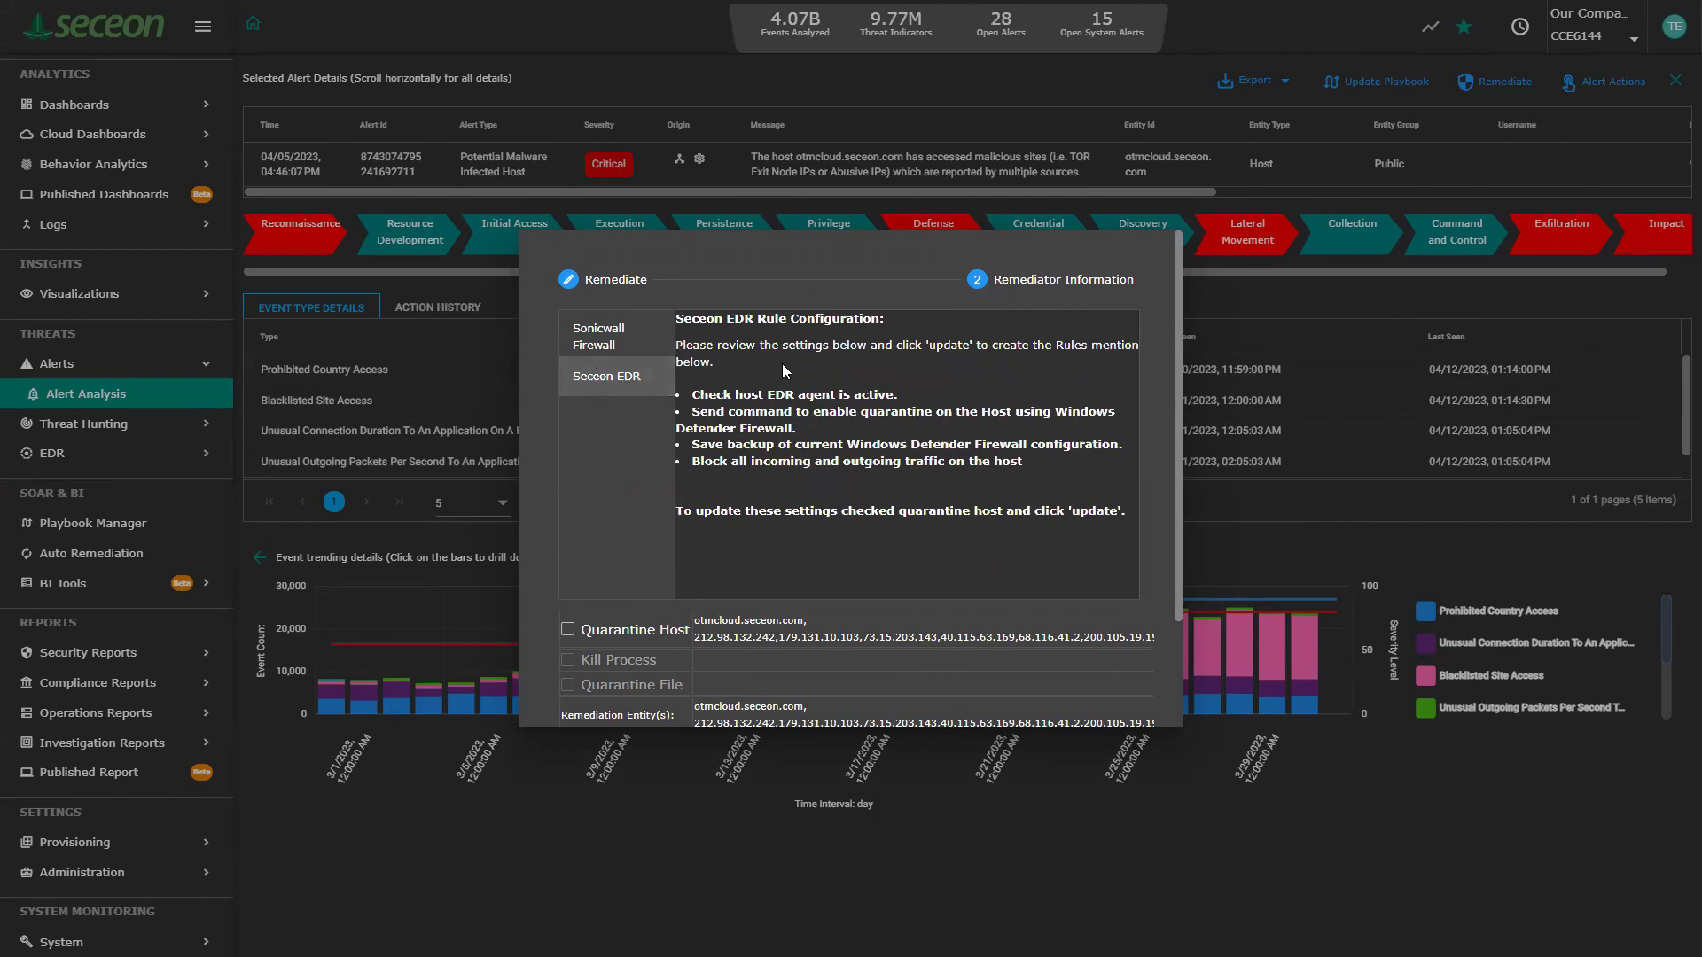
left_click_drag(1177, 424, 1182, 511)
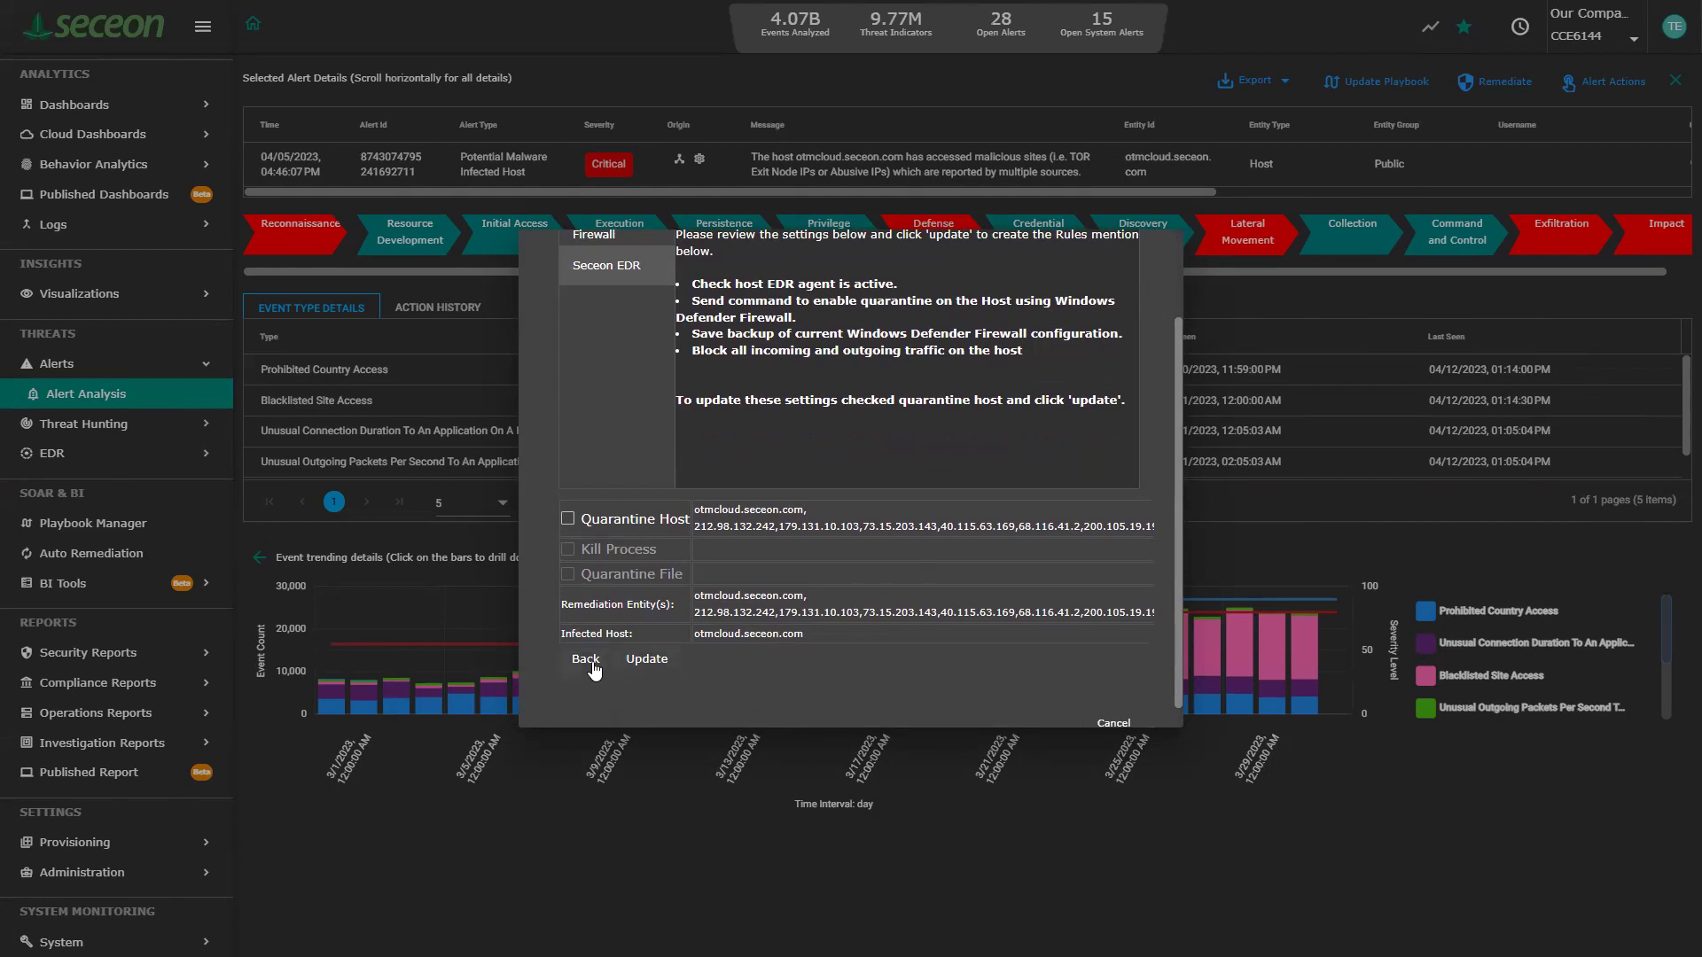
left_click_drag(1178, 477, 1189, 352)
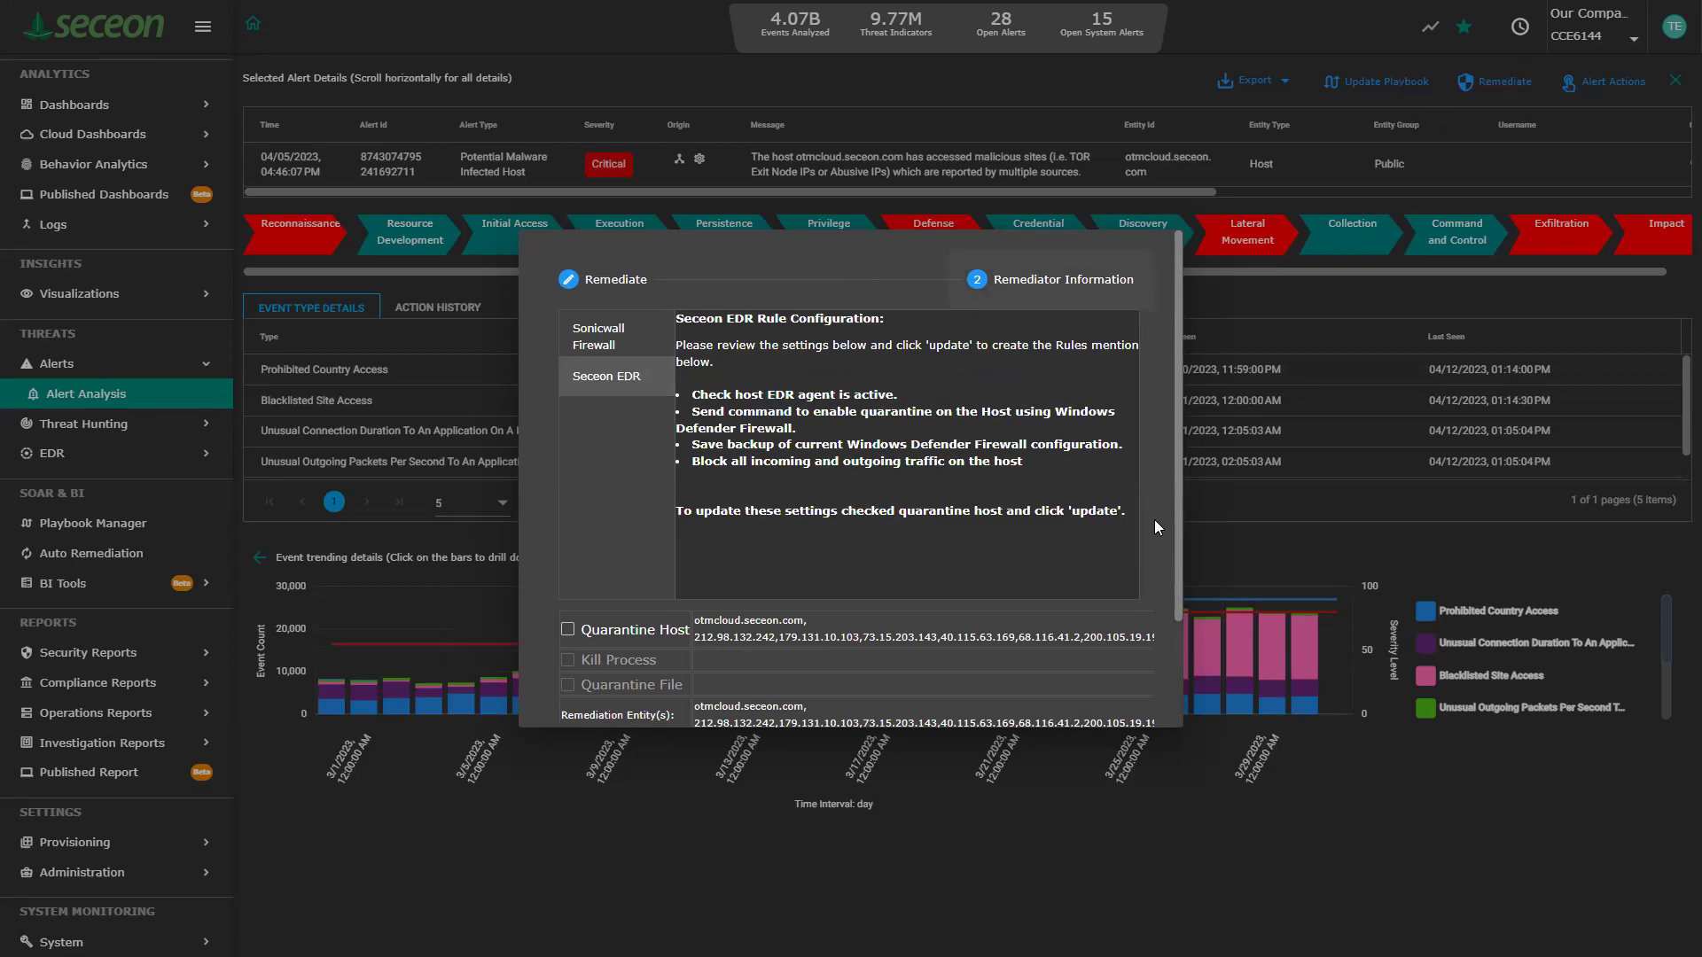
Cancel the remediation dialog without applying and go to Auto Remediation
left_click(112, 553)
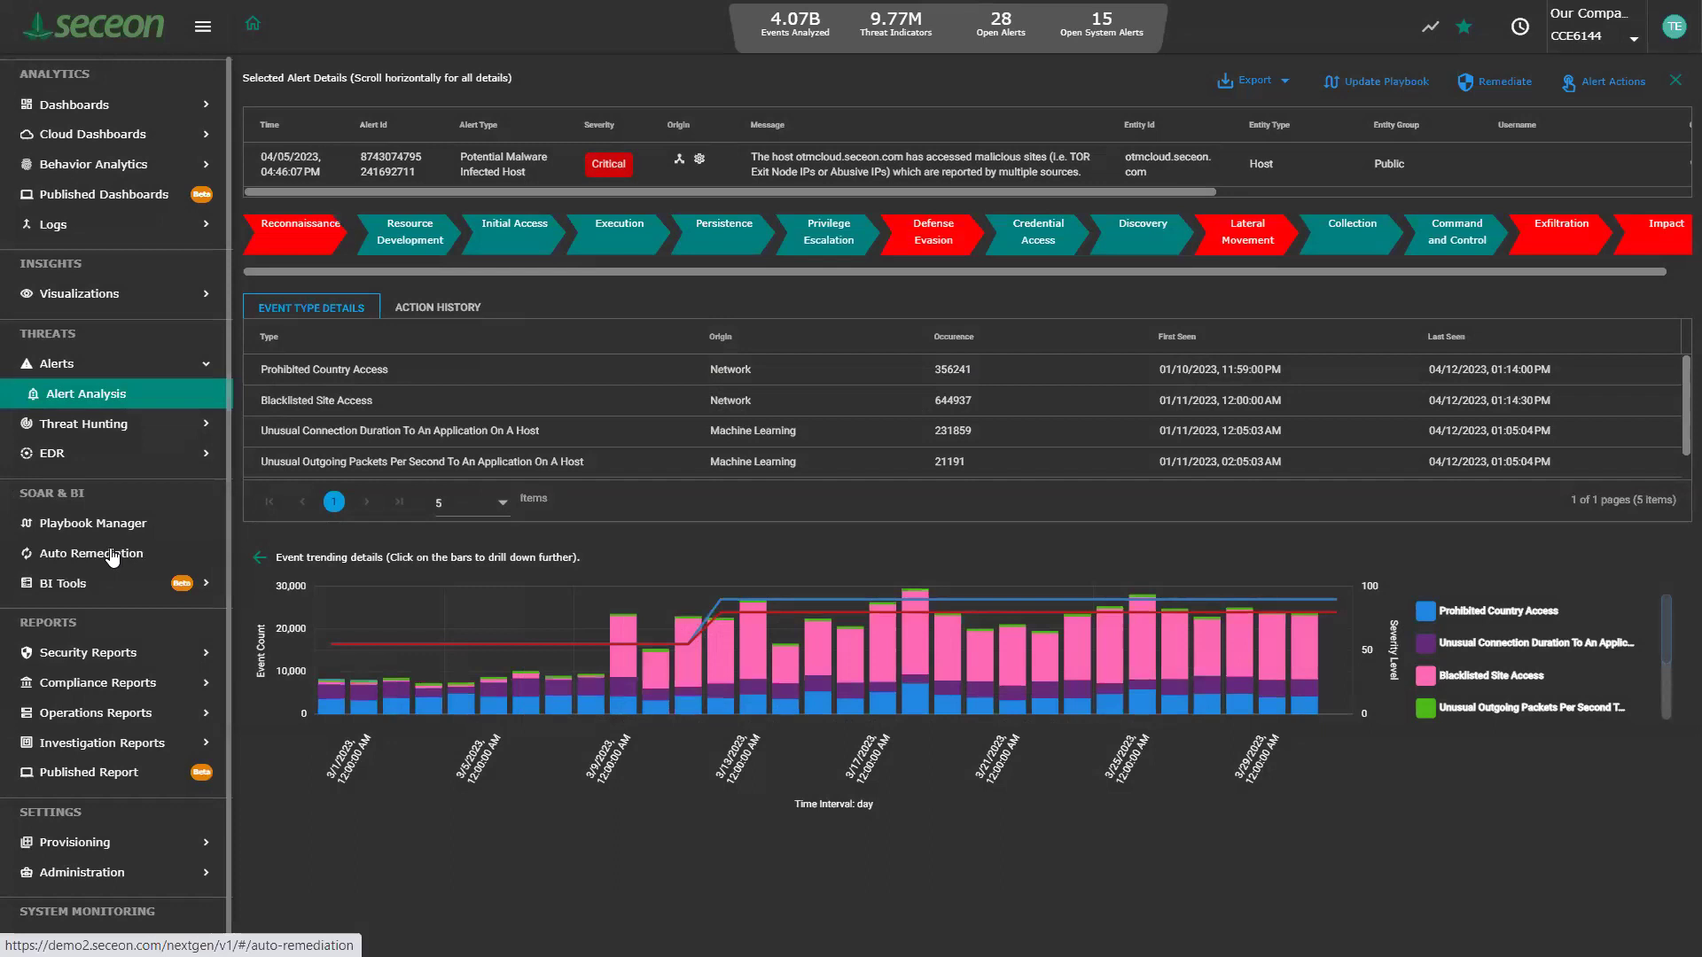
left_click(157, 590)
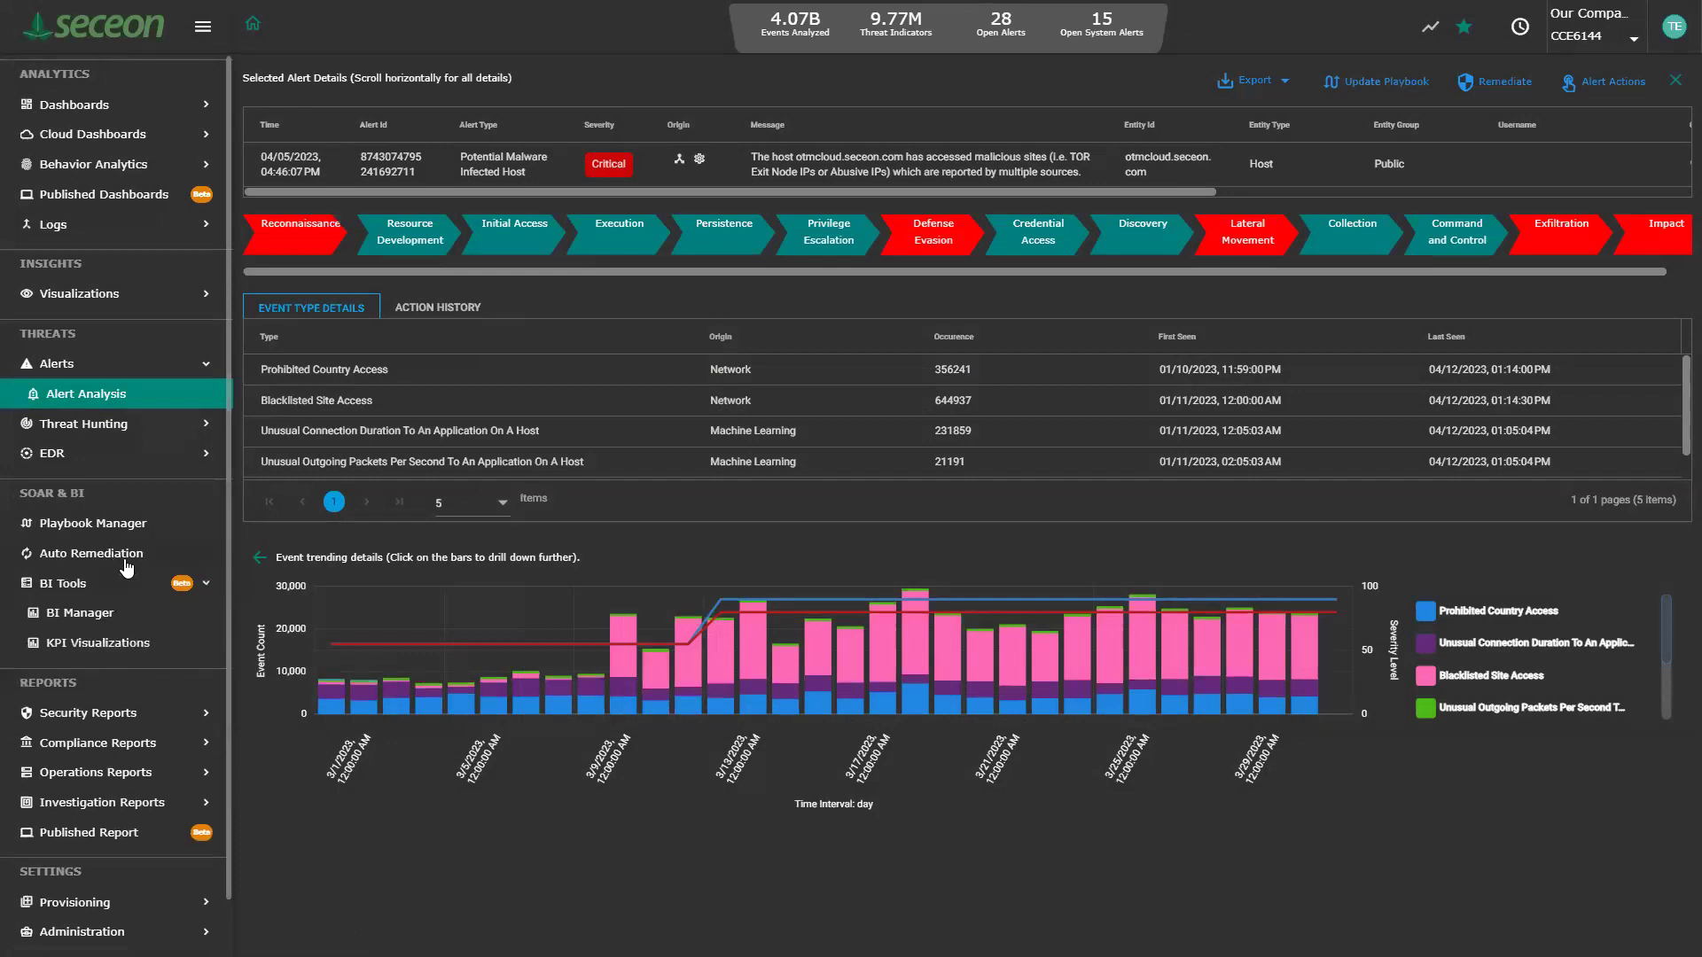
left_click(125, 560)
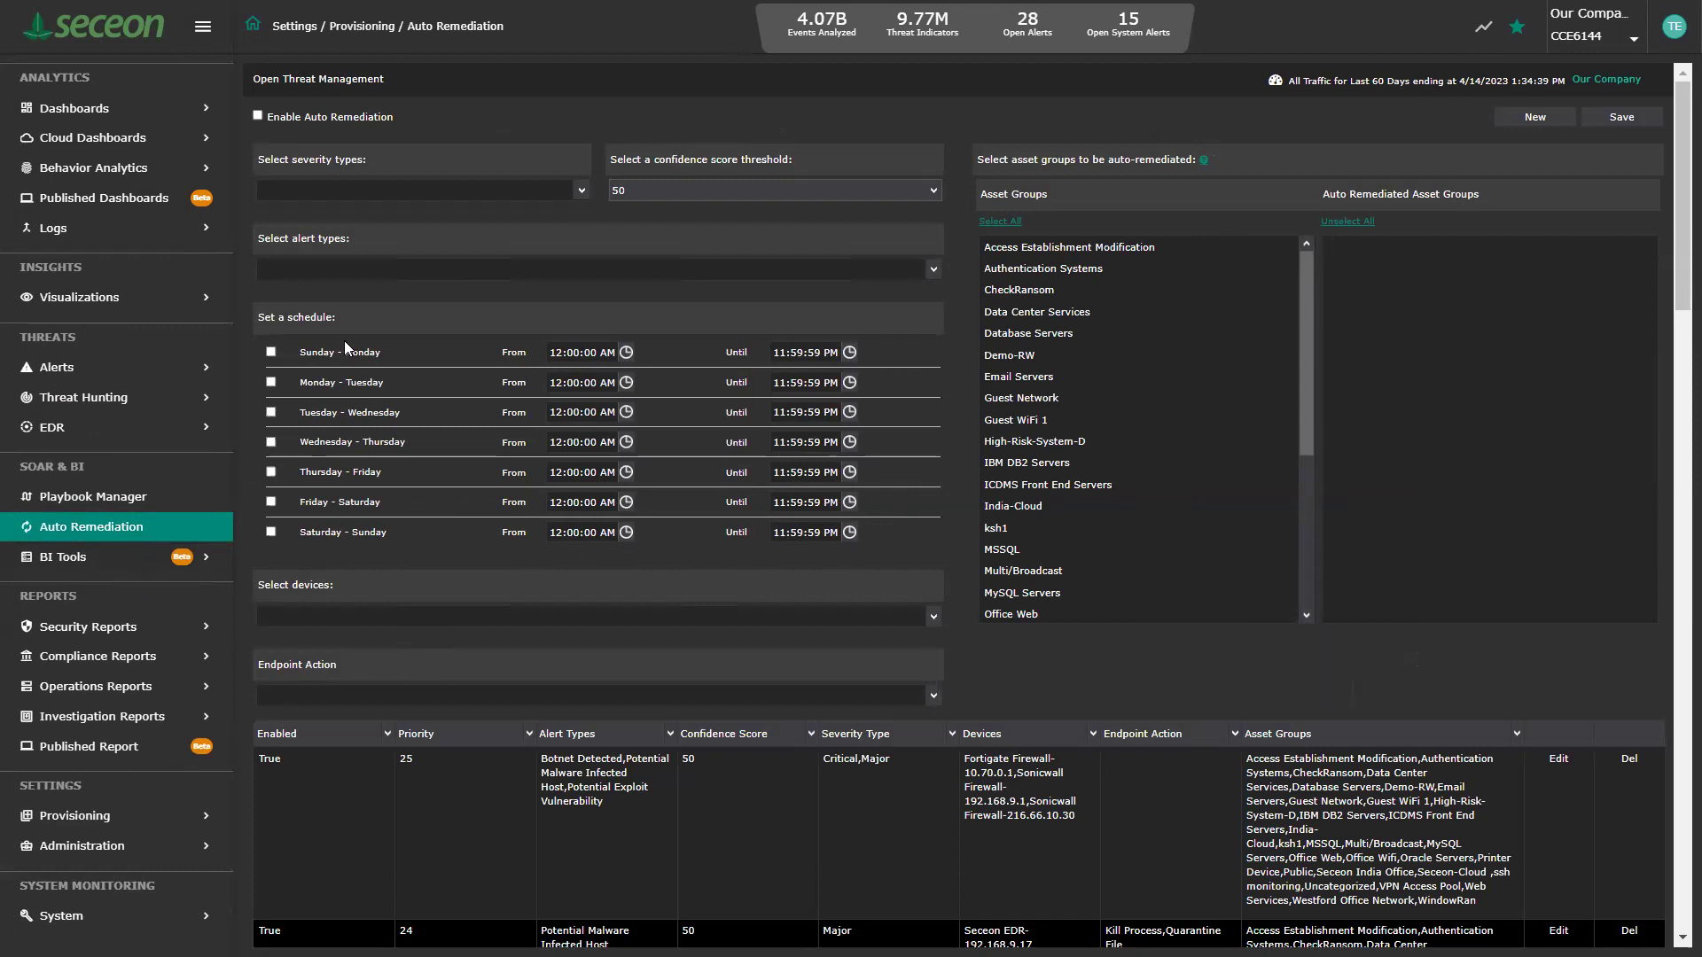
Limit the new rule's alert type to Potential Malware Infected Host, removing Botnet Detected
left_click(933, 270)
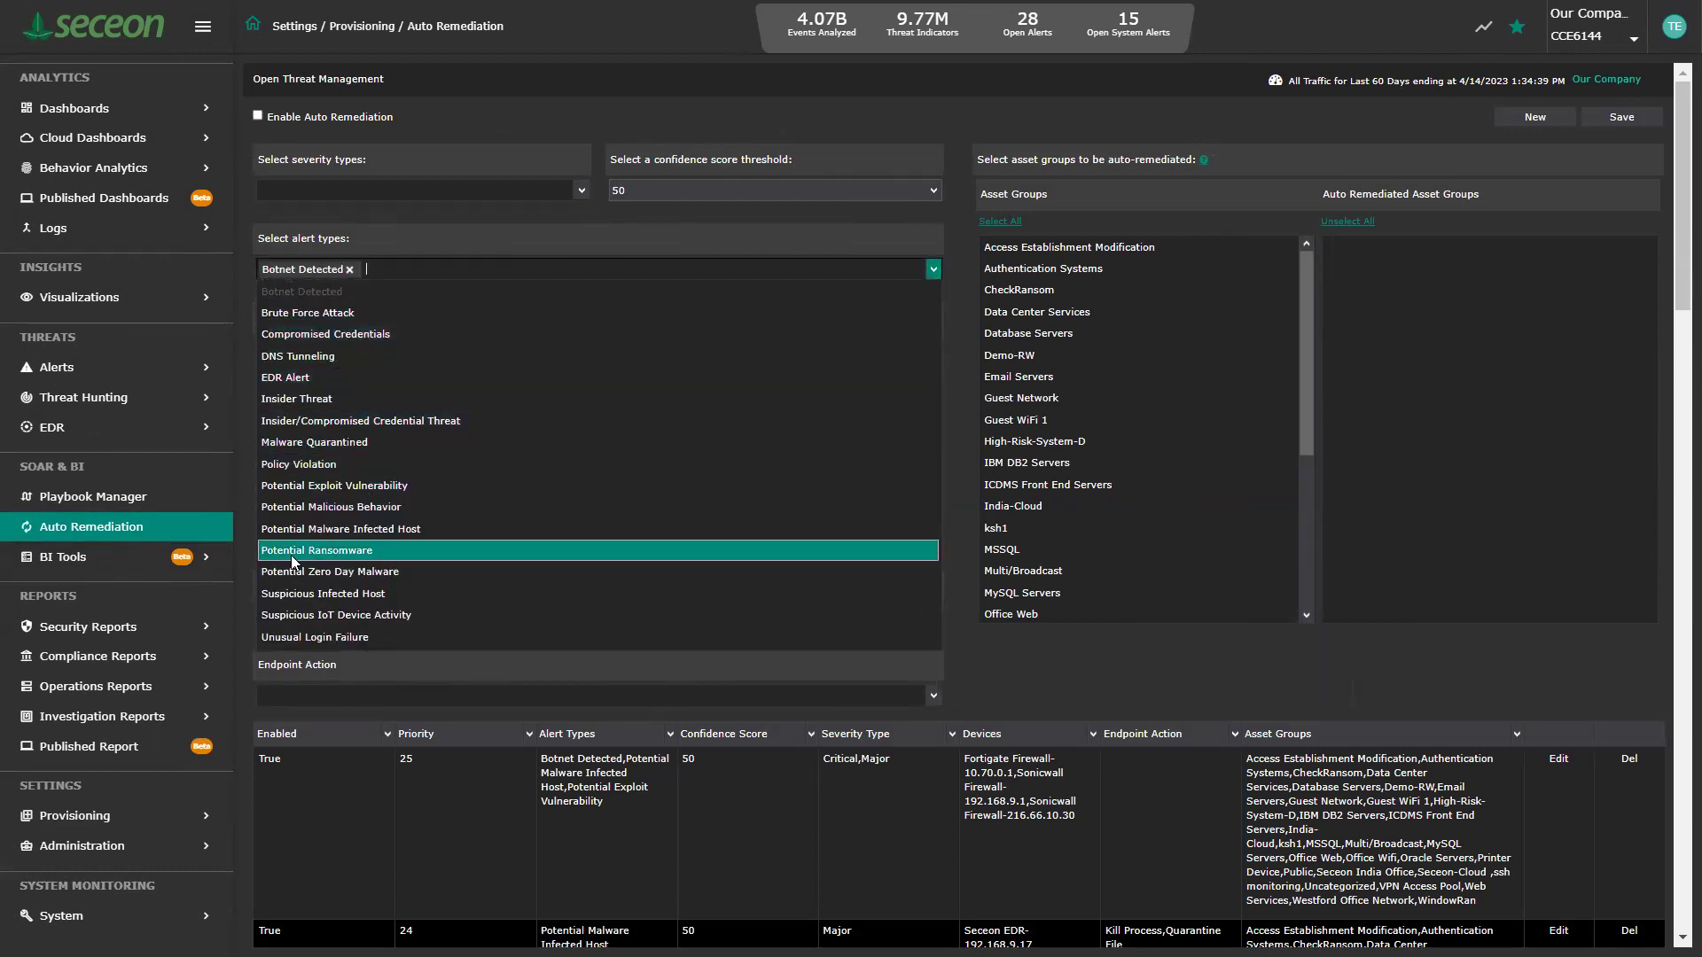
left_click(304, 530)
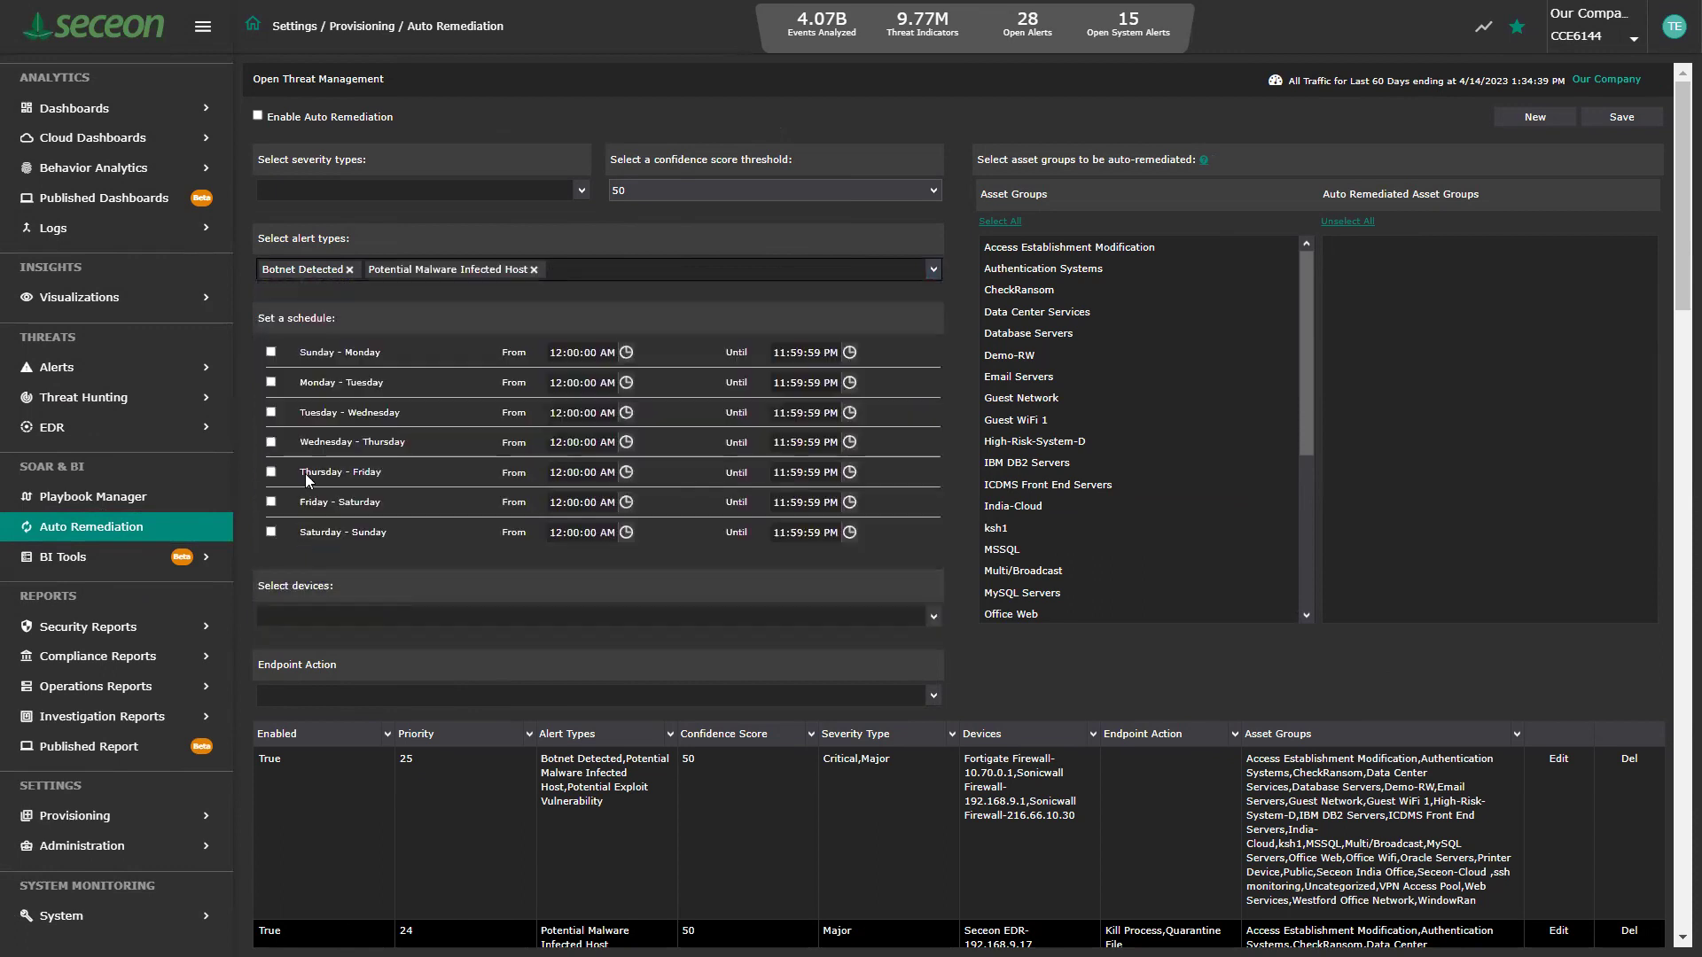
left_click(349, 270)
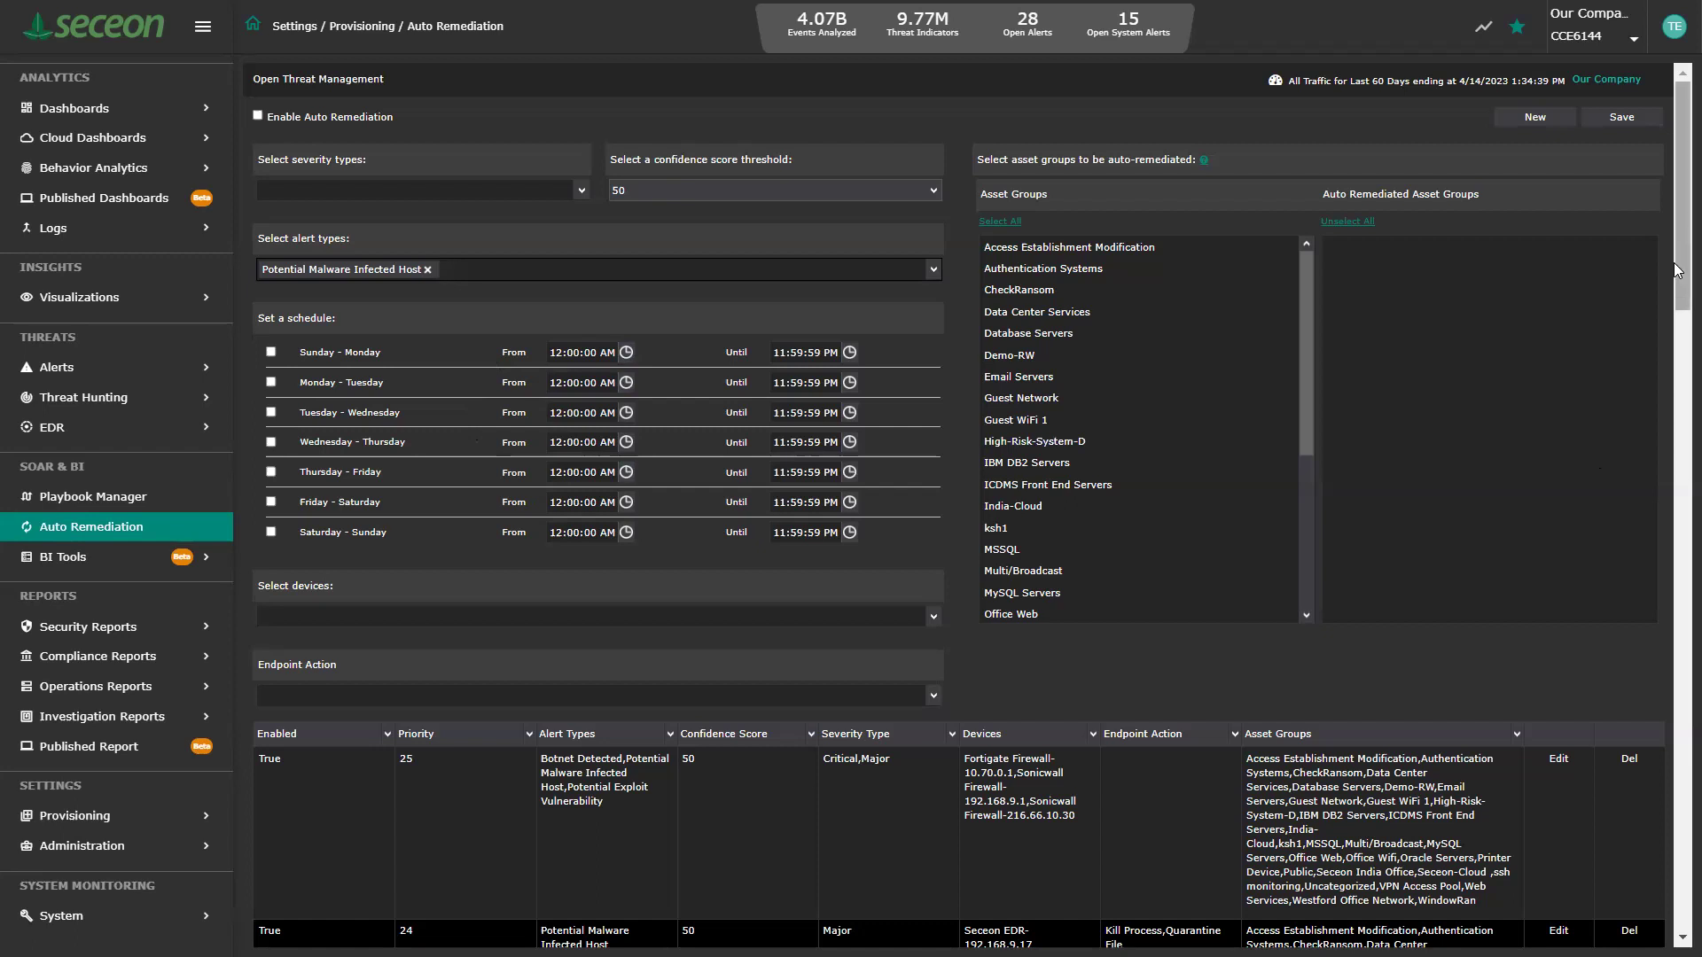
left_click_drag(1677, 270, 1677, 419)
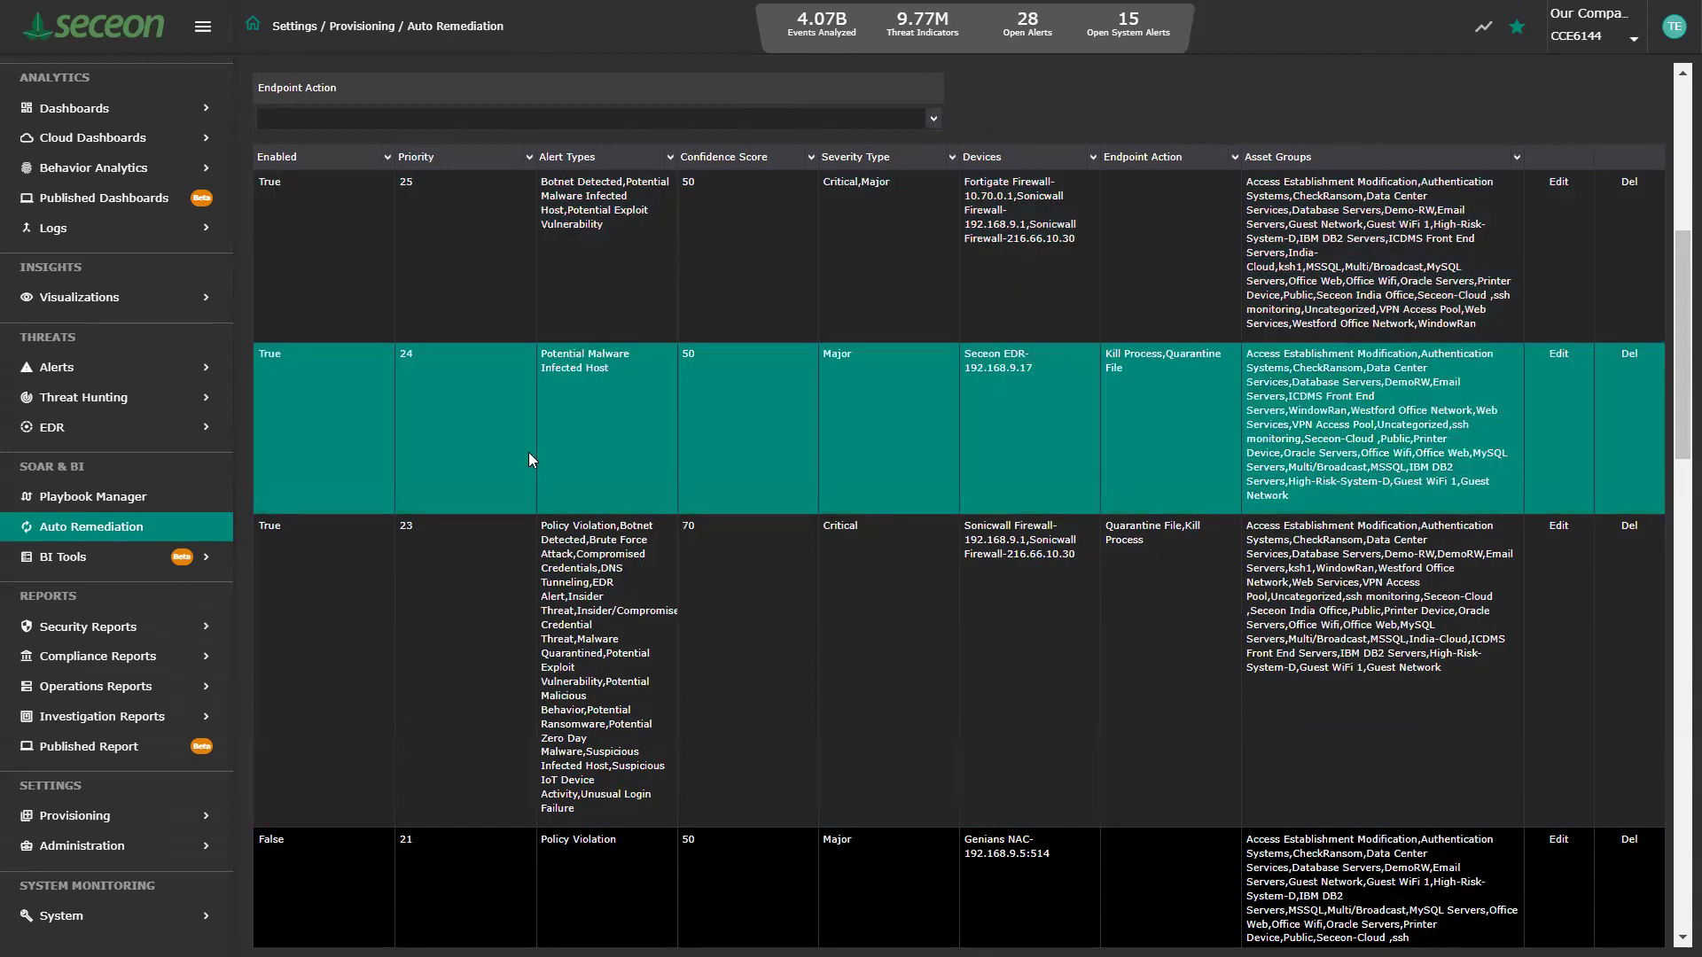
Edit the '3 - Remediate Ransomware Alerts on Specific Assets' playbook from Playbook Manager
left_click(113, 502)
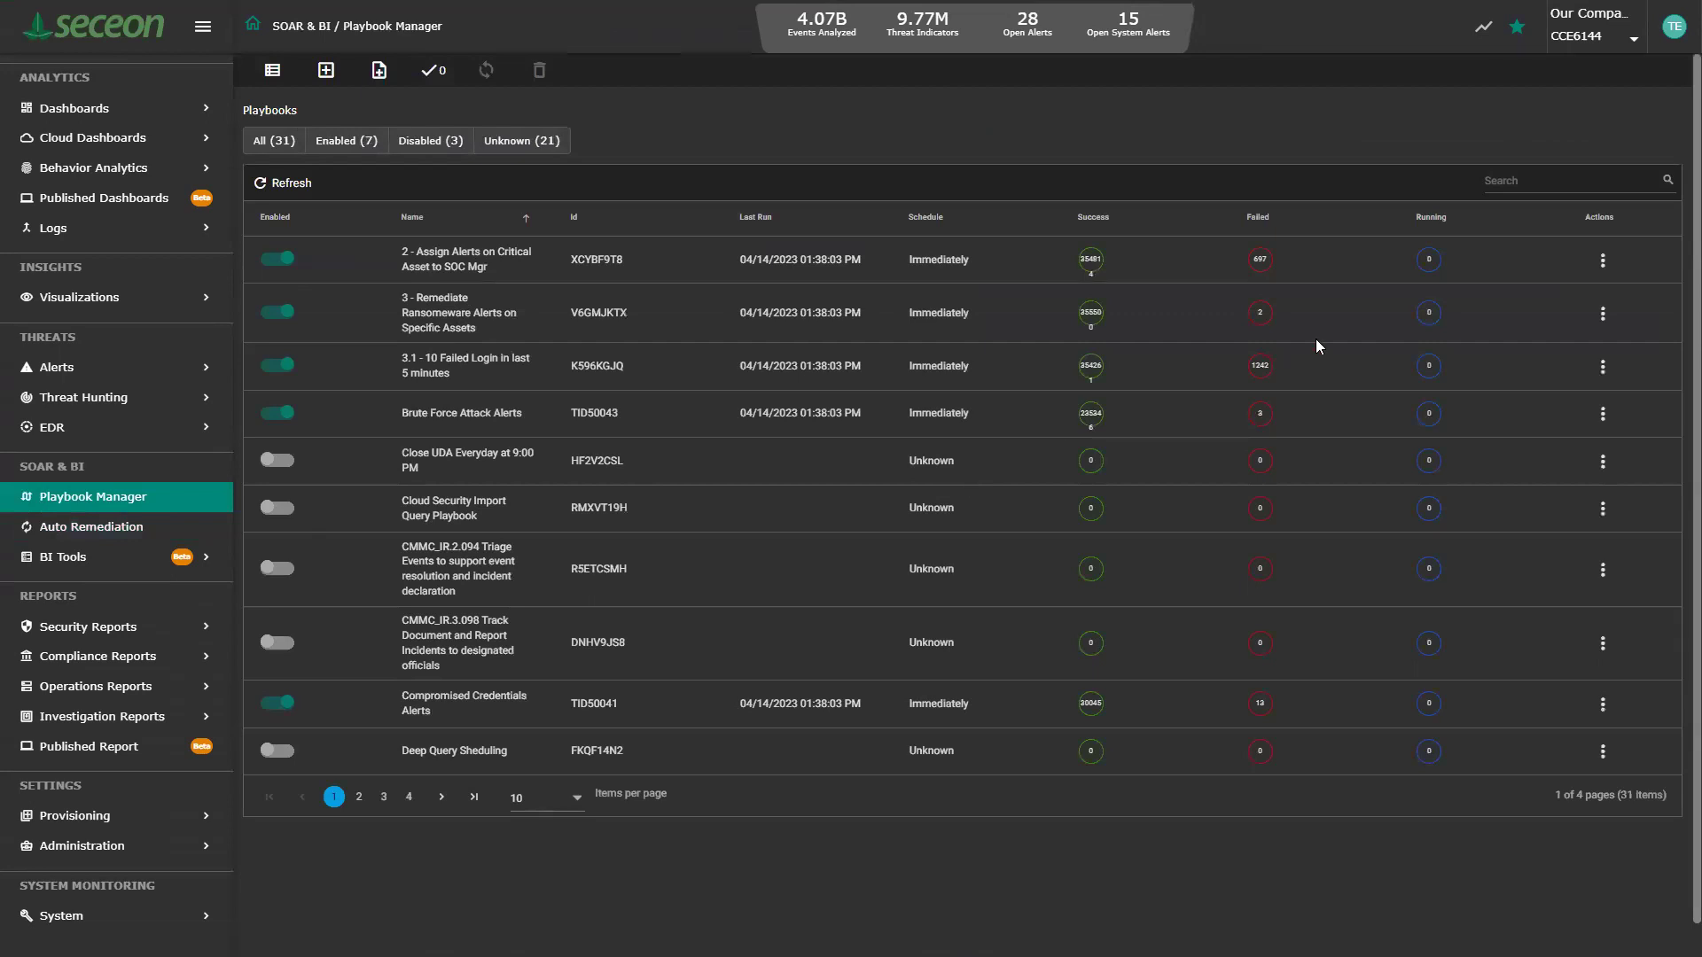
left_click(1601, 314)
left_click(1639, 398)
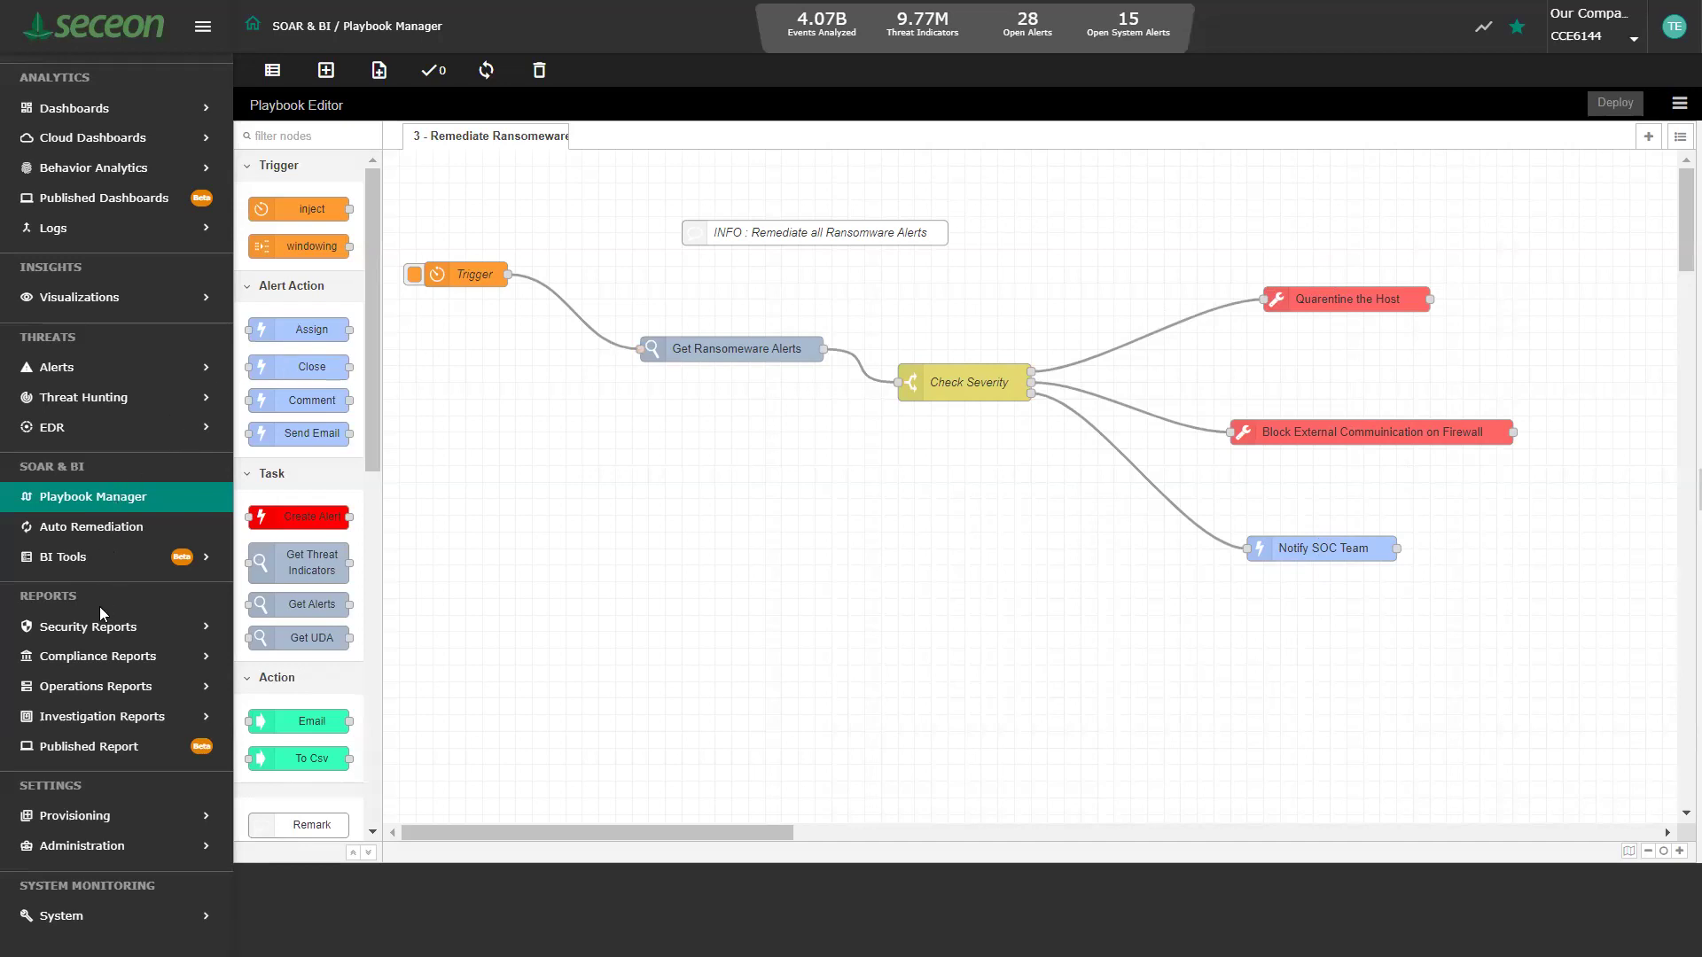
Open Security Reports > Security Posture and scroll through its severity charts, trends and top hosts
left_click(99, 630)
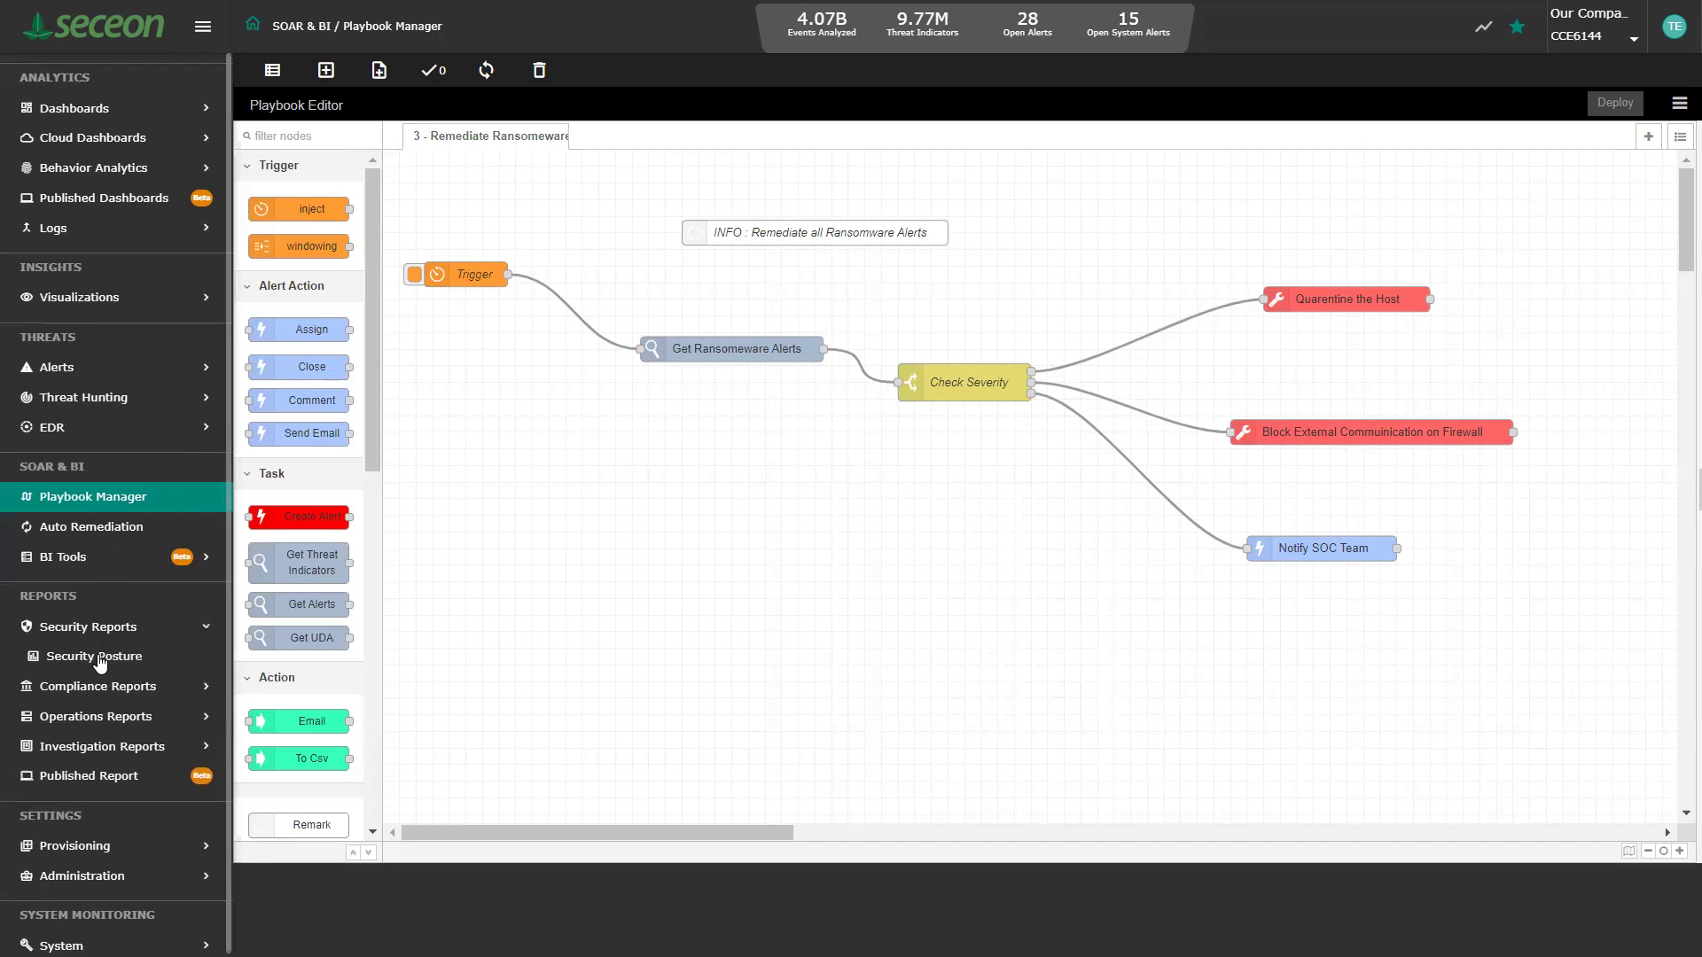
left_click(96, 656)
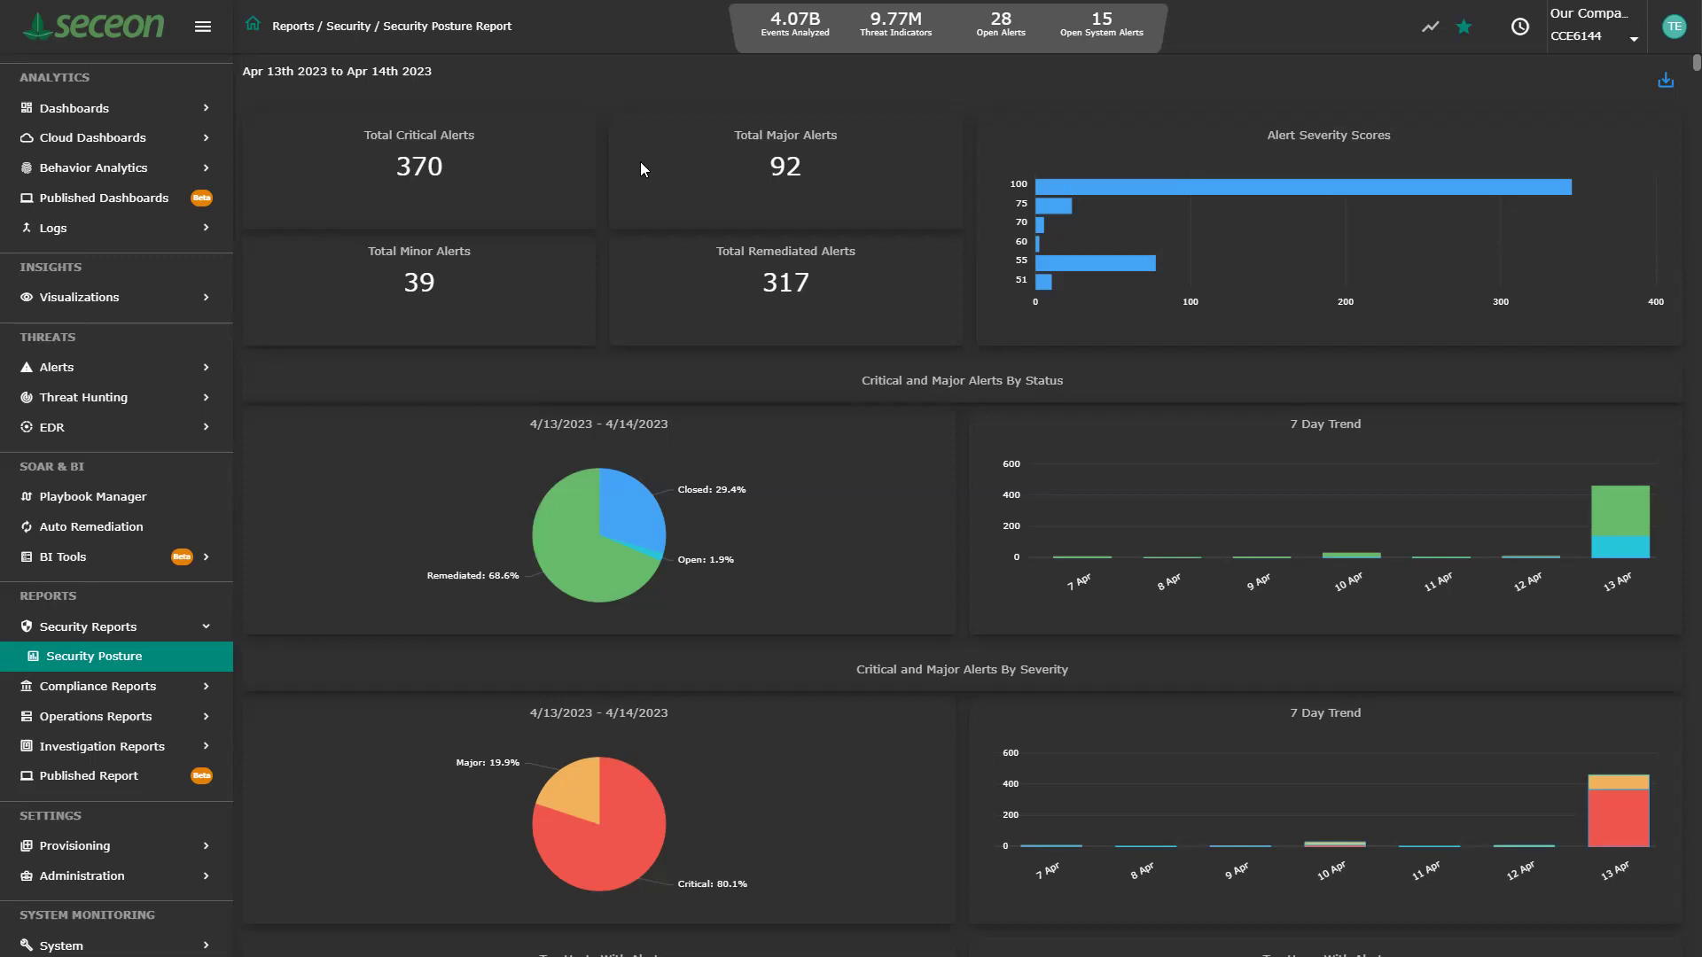
scroll(1136, 163, "down", 5)
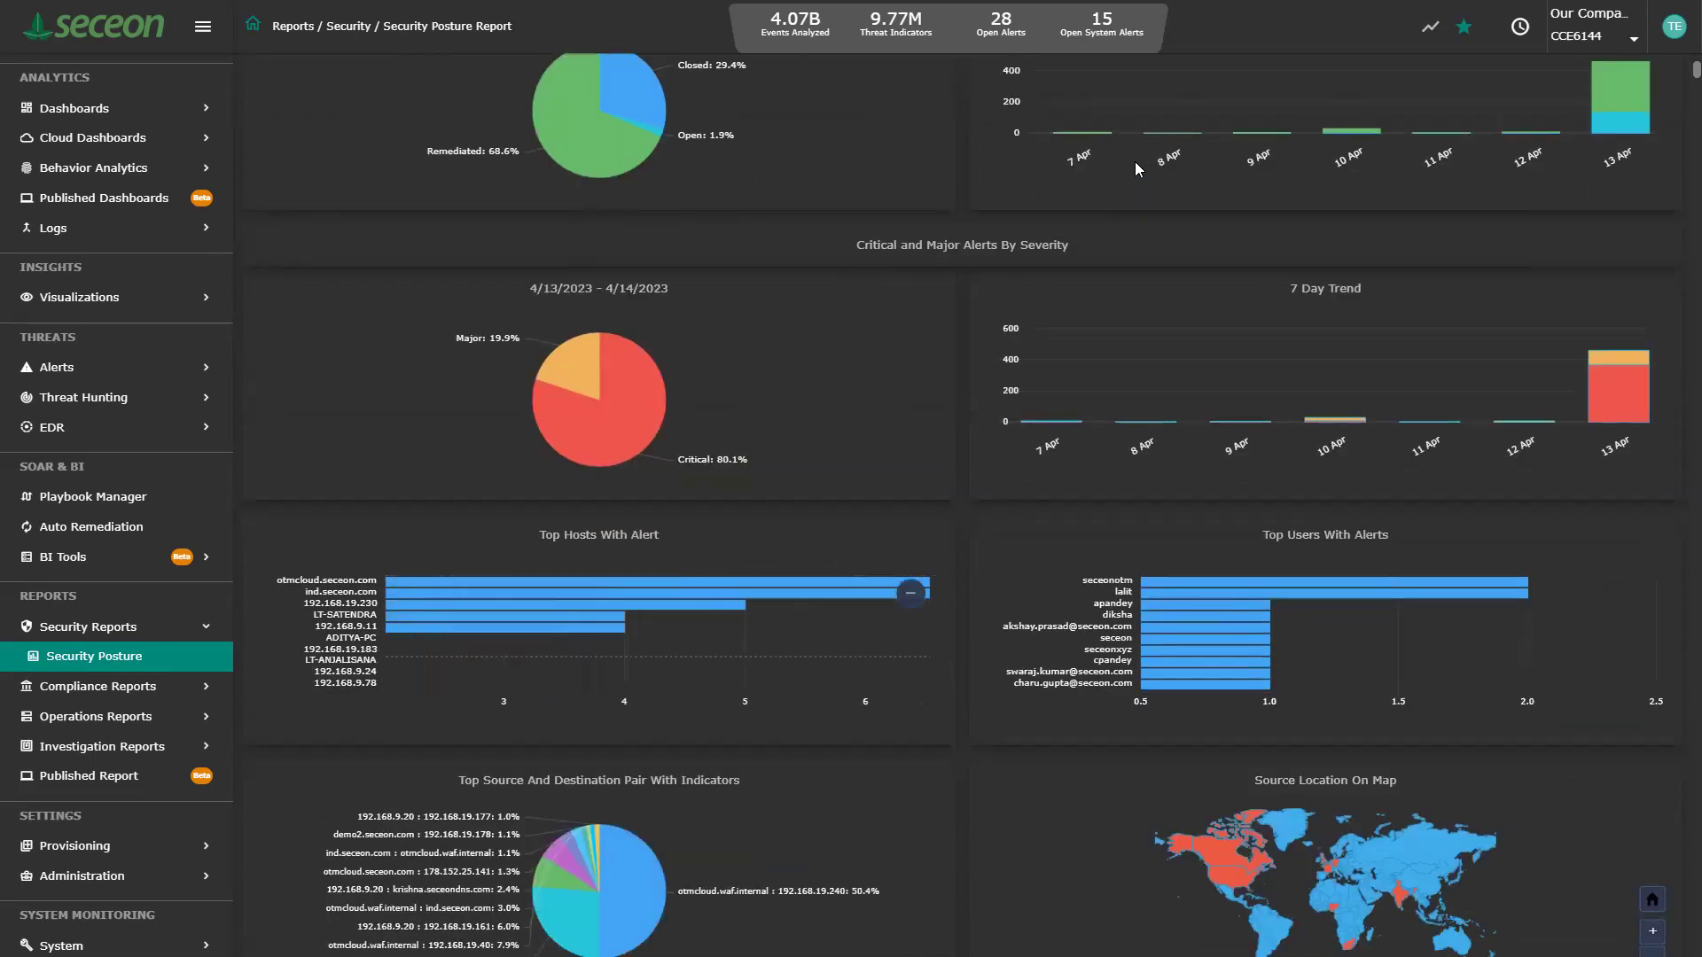
scroll(1135, 163, "down", 9)
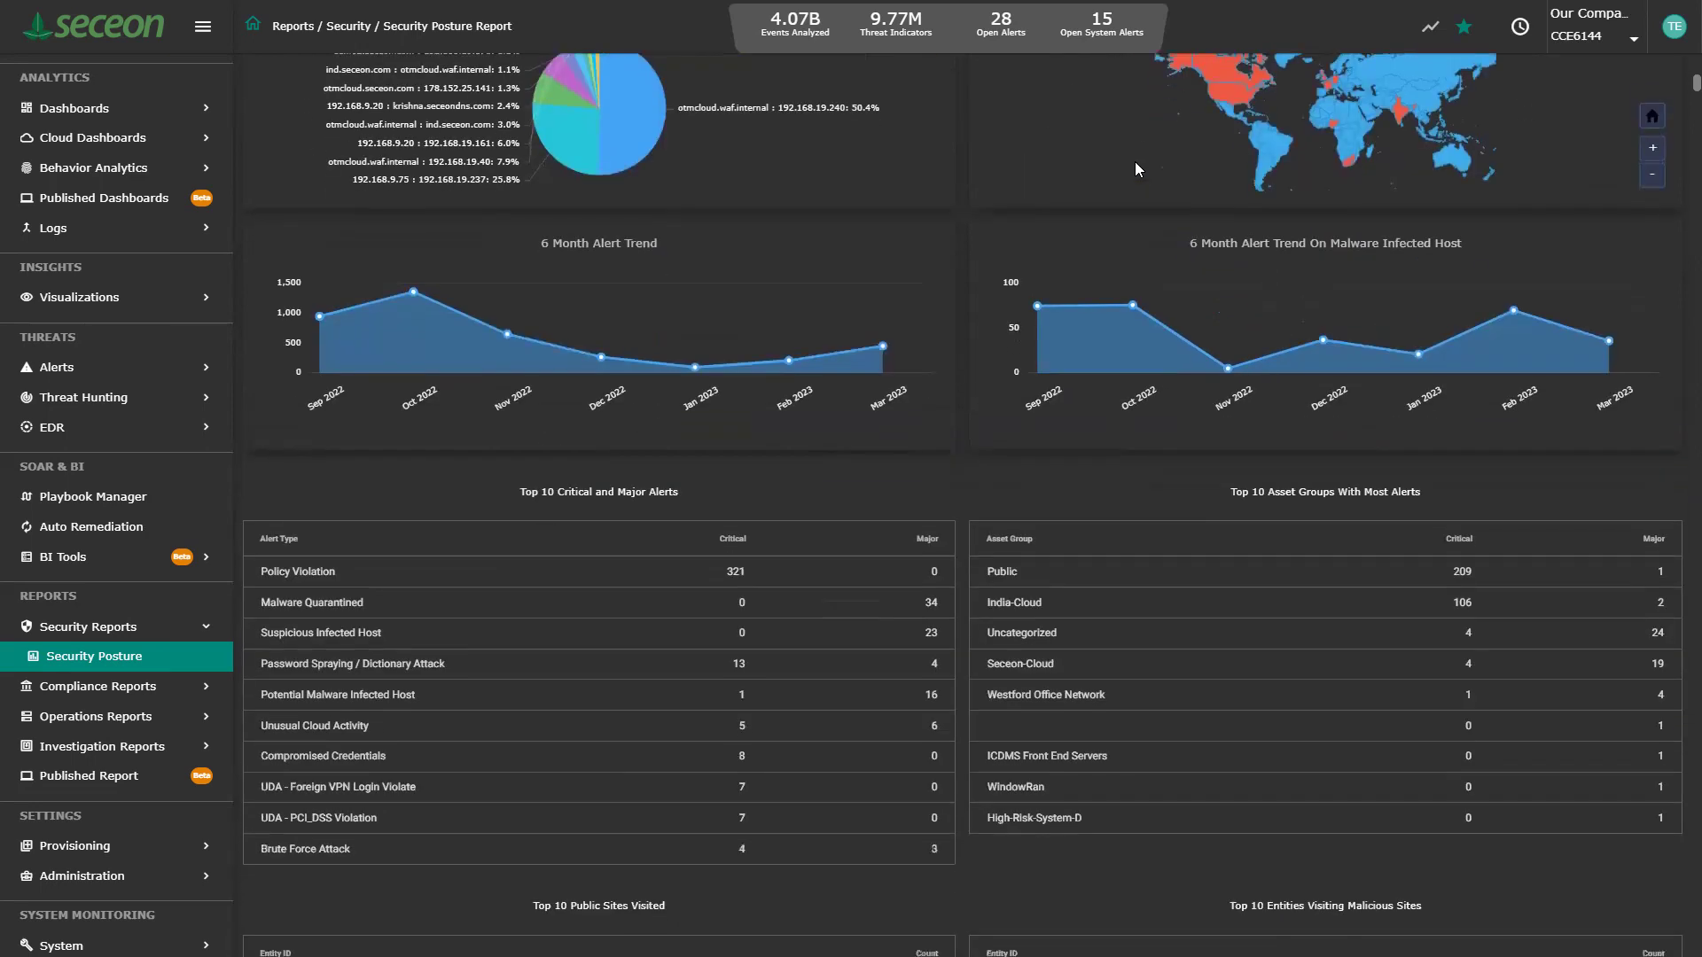
scroll(1134, 162, "down", 7)
scroll(1135, 161, "down", 16)
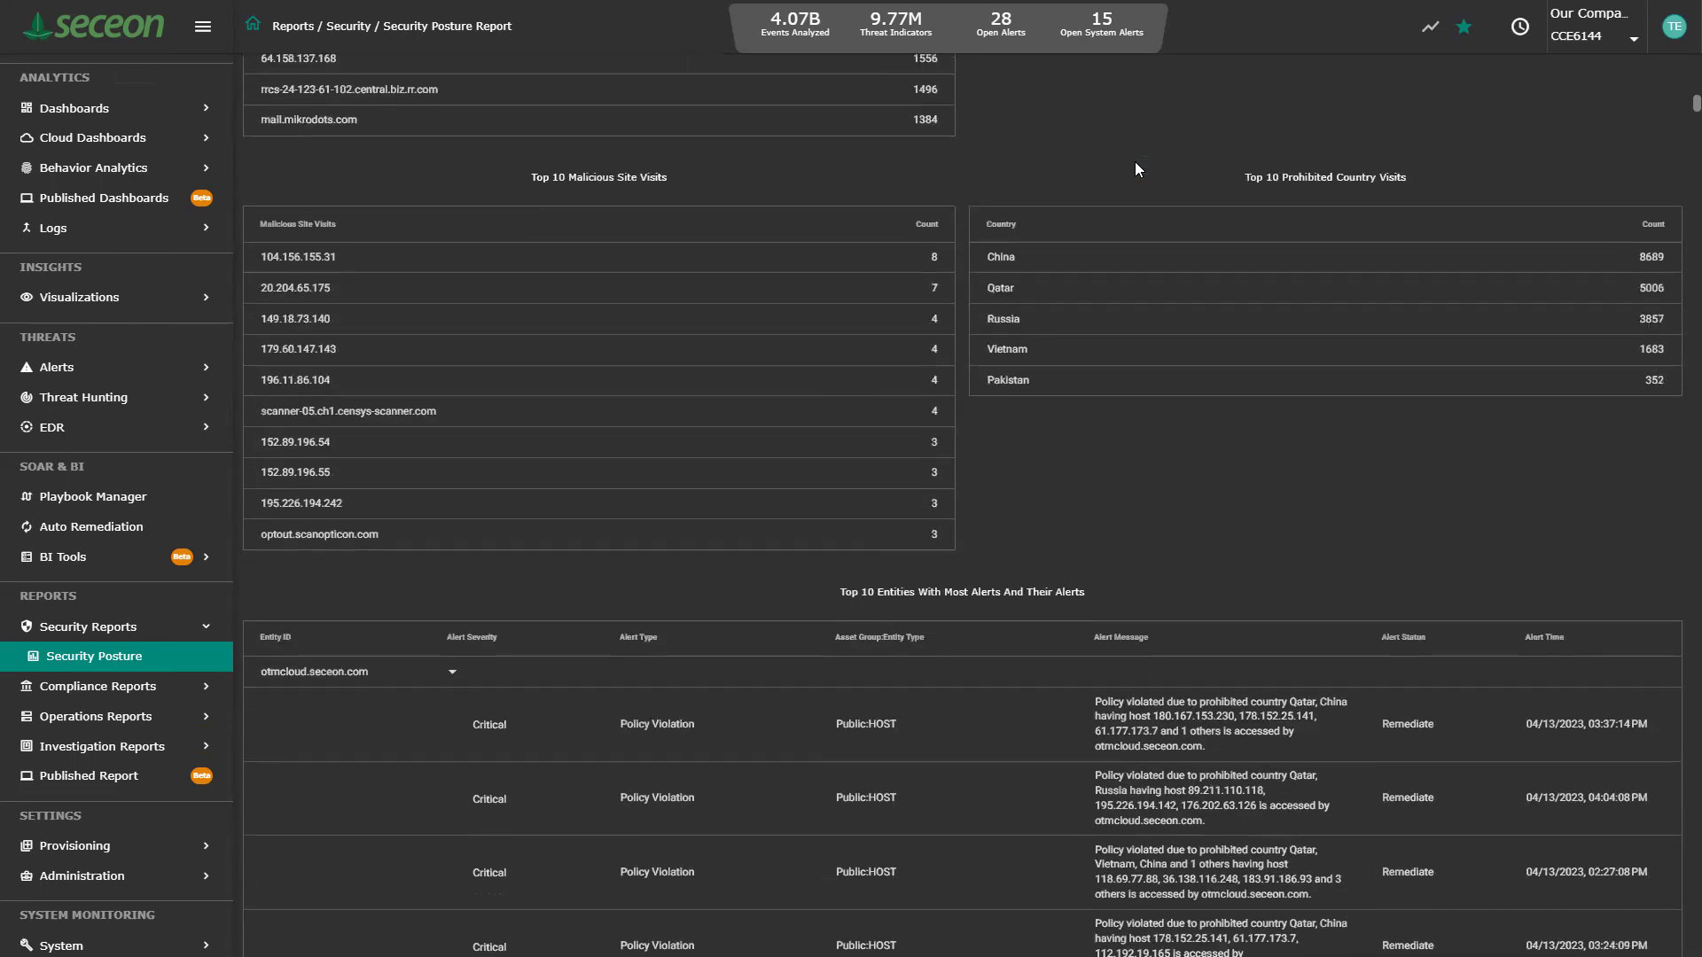
scroll(1134, 161, "down", 10)
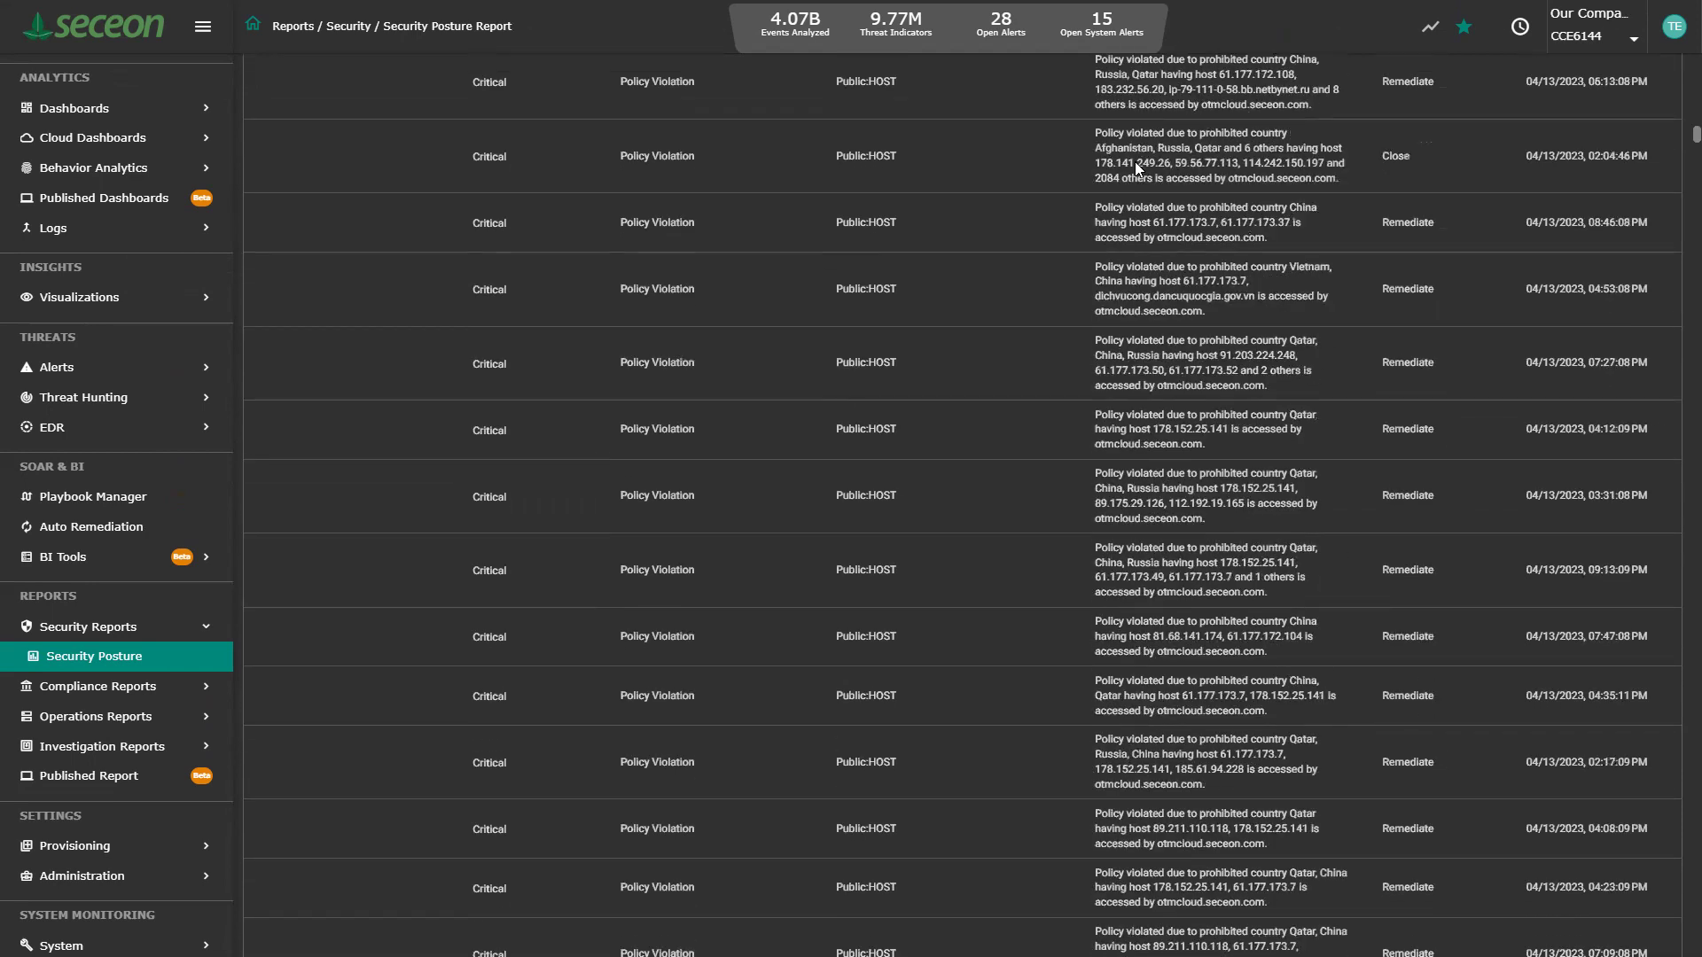
scroll(1135, 161, "down", 10)
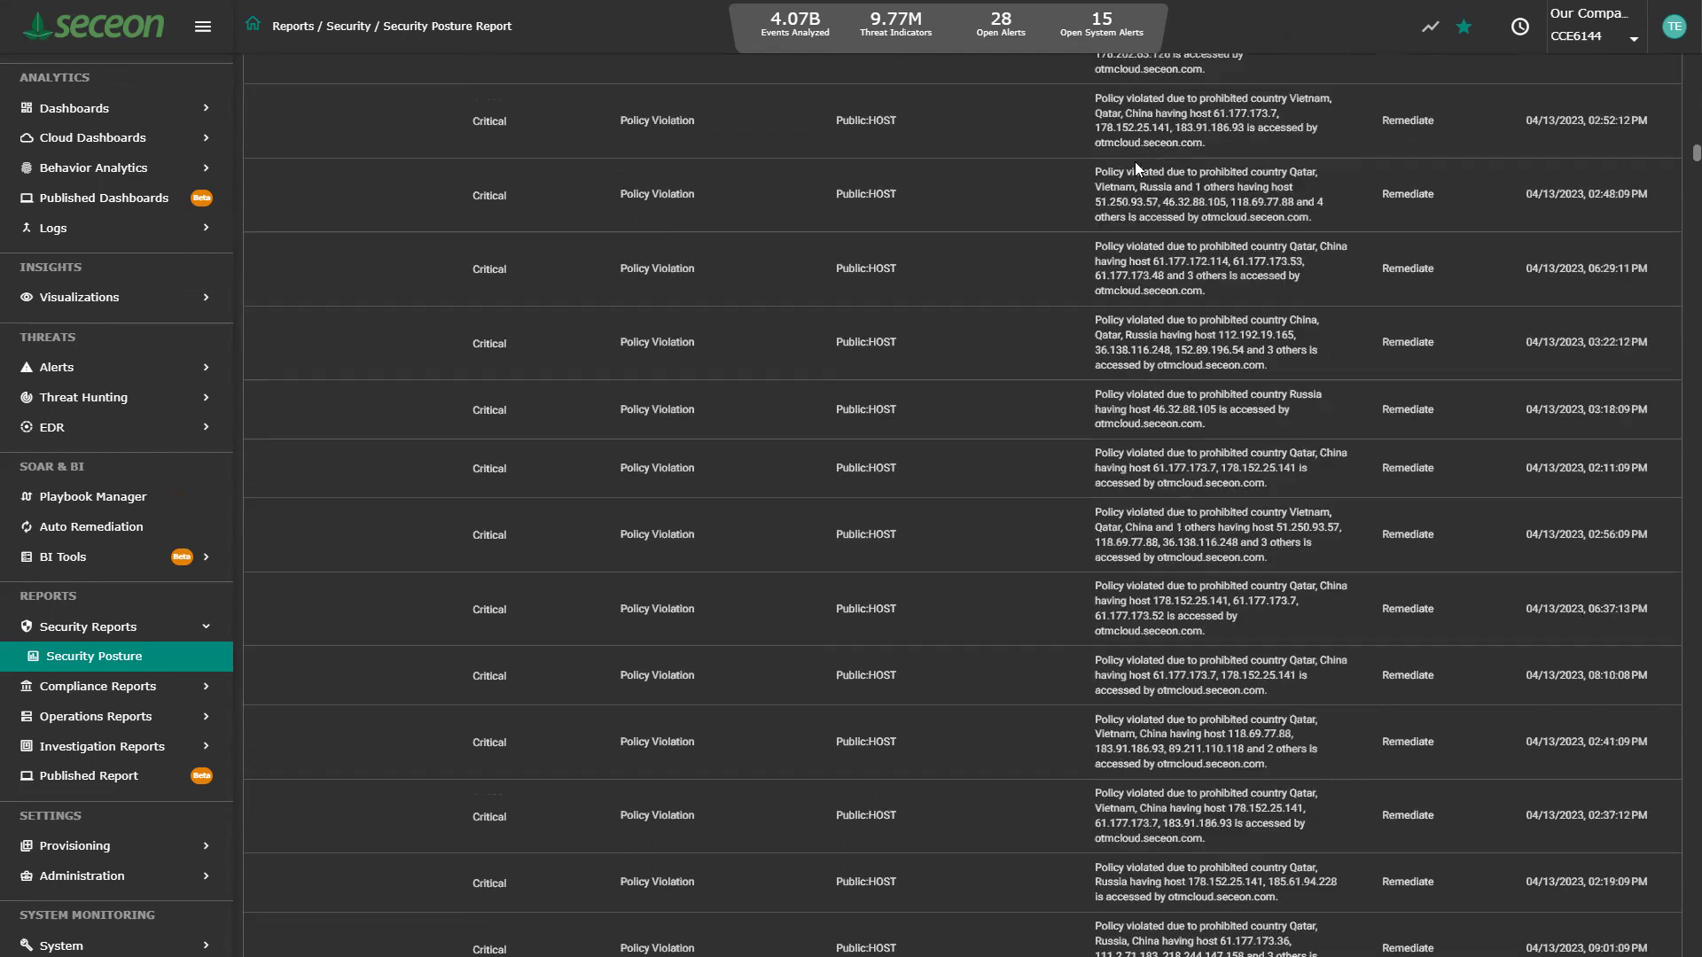
scroll(1134, 161, "down", 10)
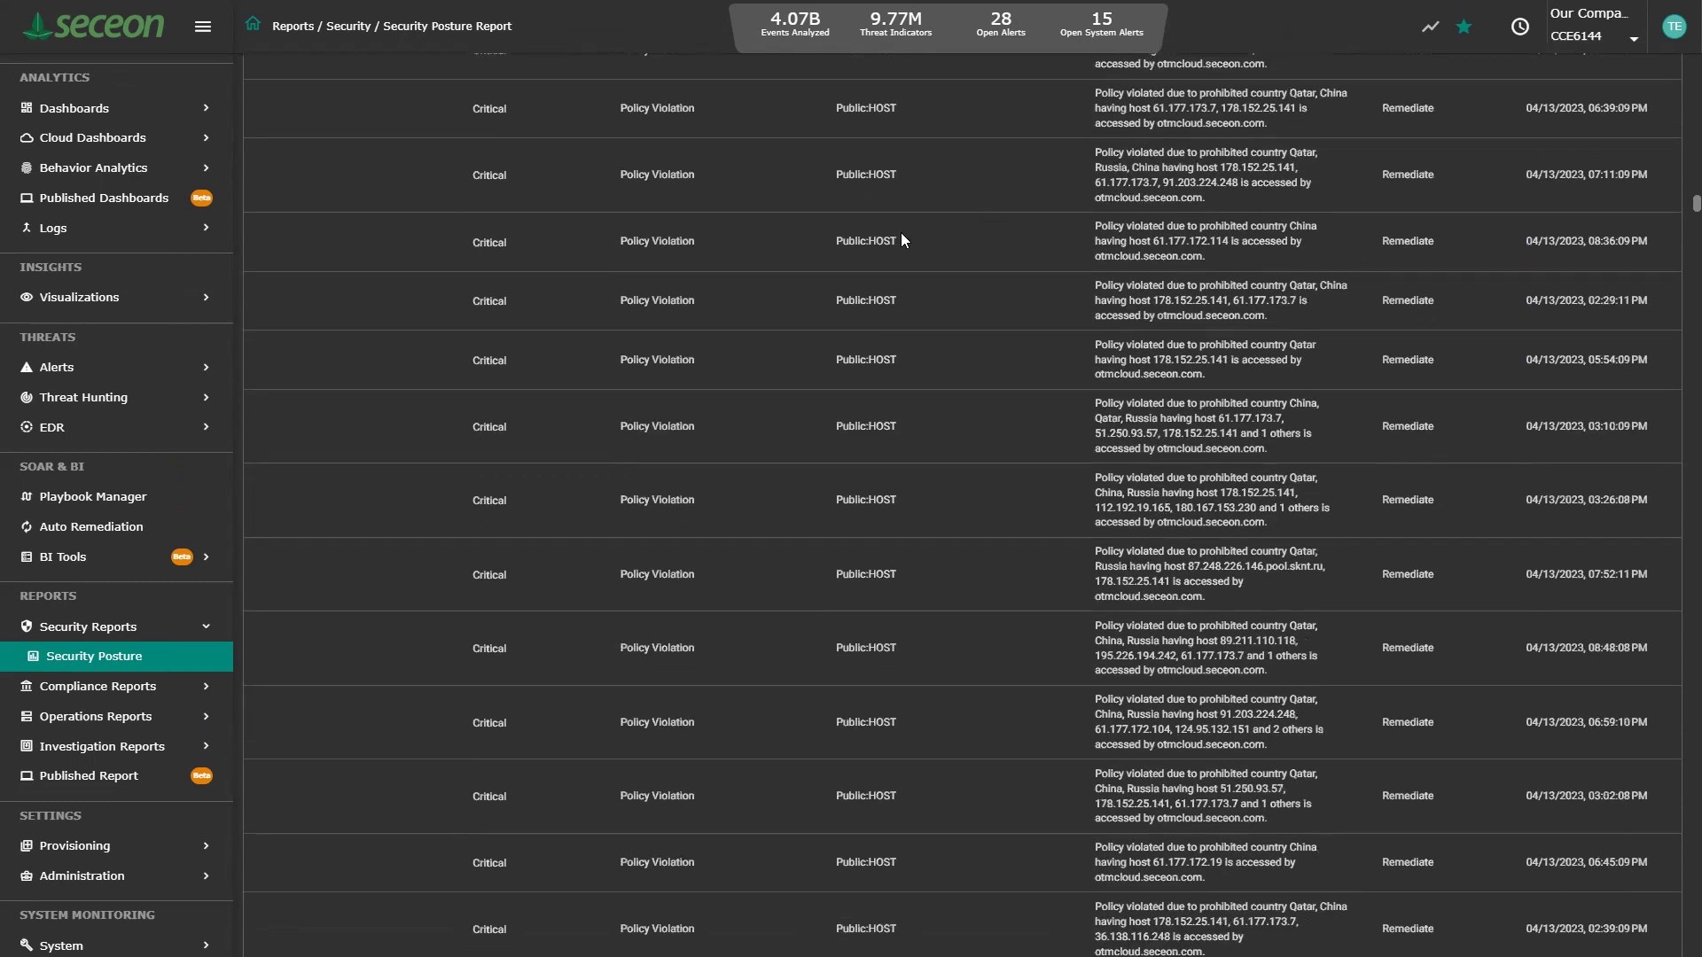
Go to Administration > Notify Users to see each user's report and alert notifications
left_click(140, 877)
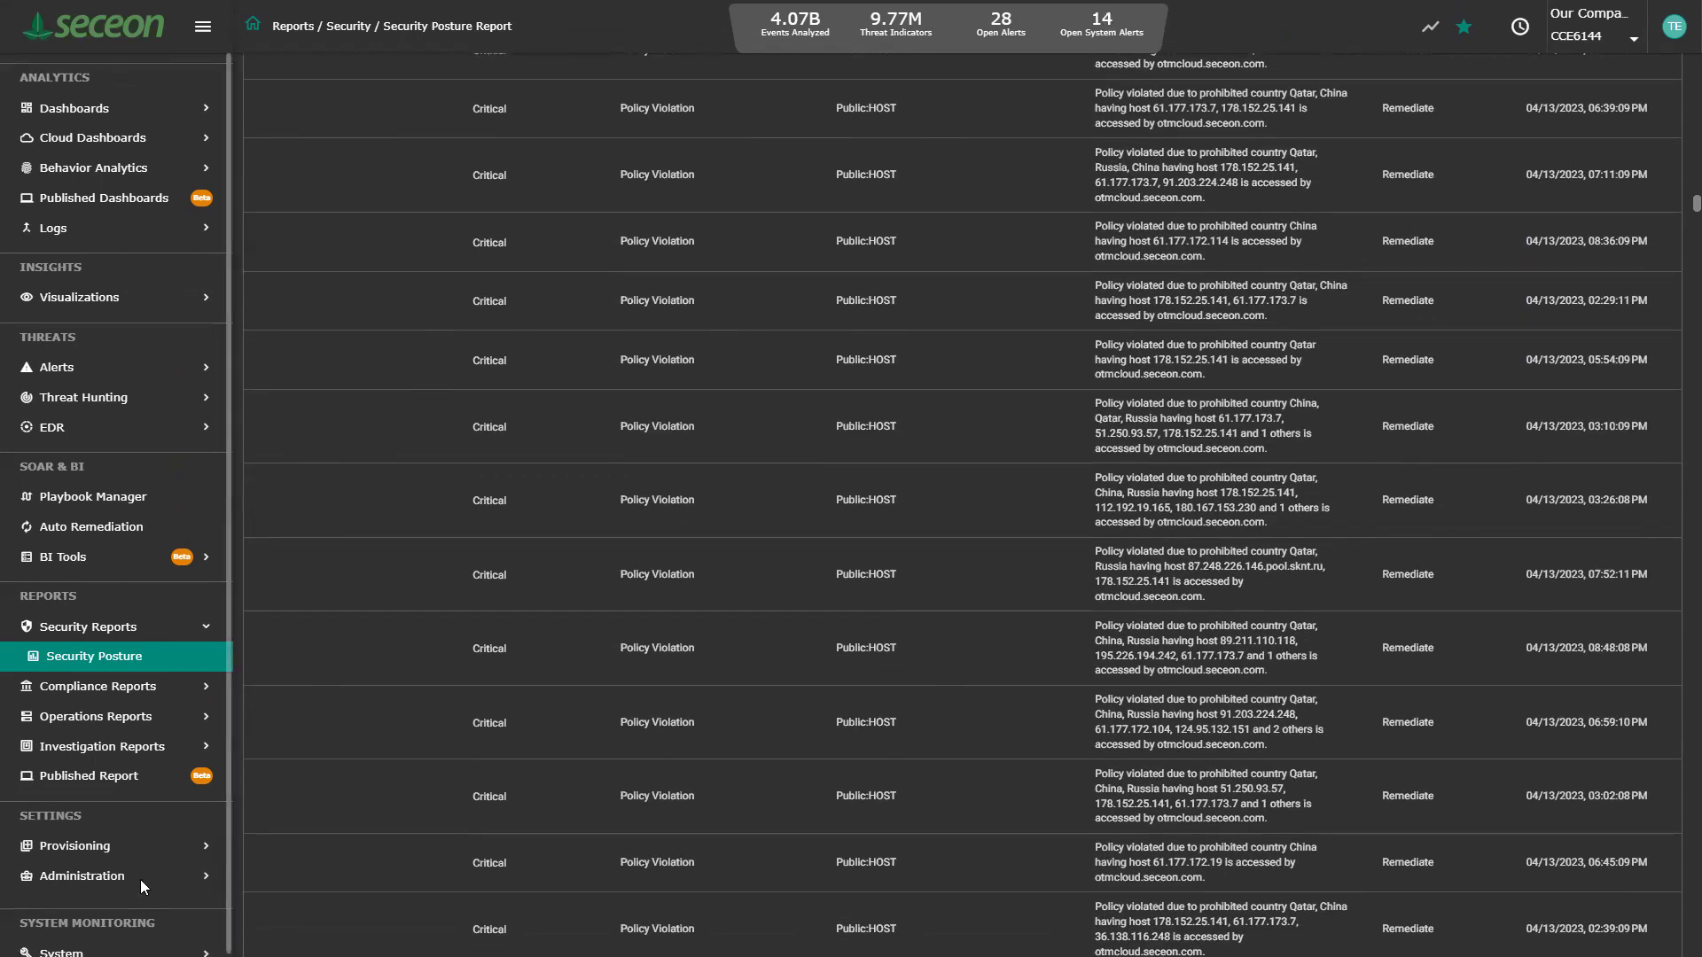
left_click_drag(225, 658, 225, 857)
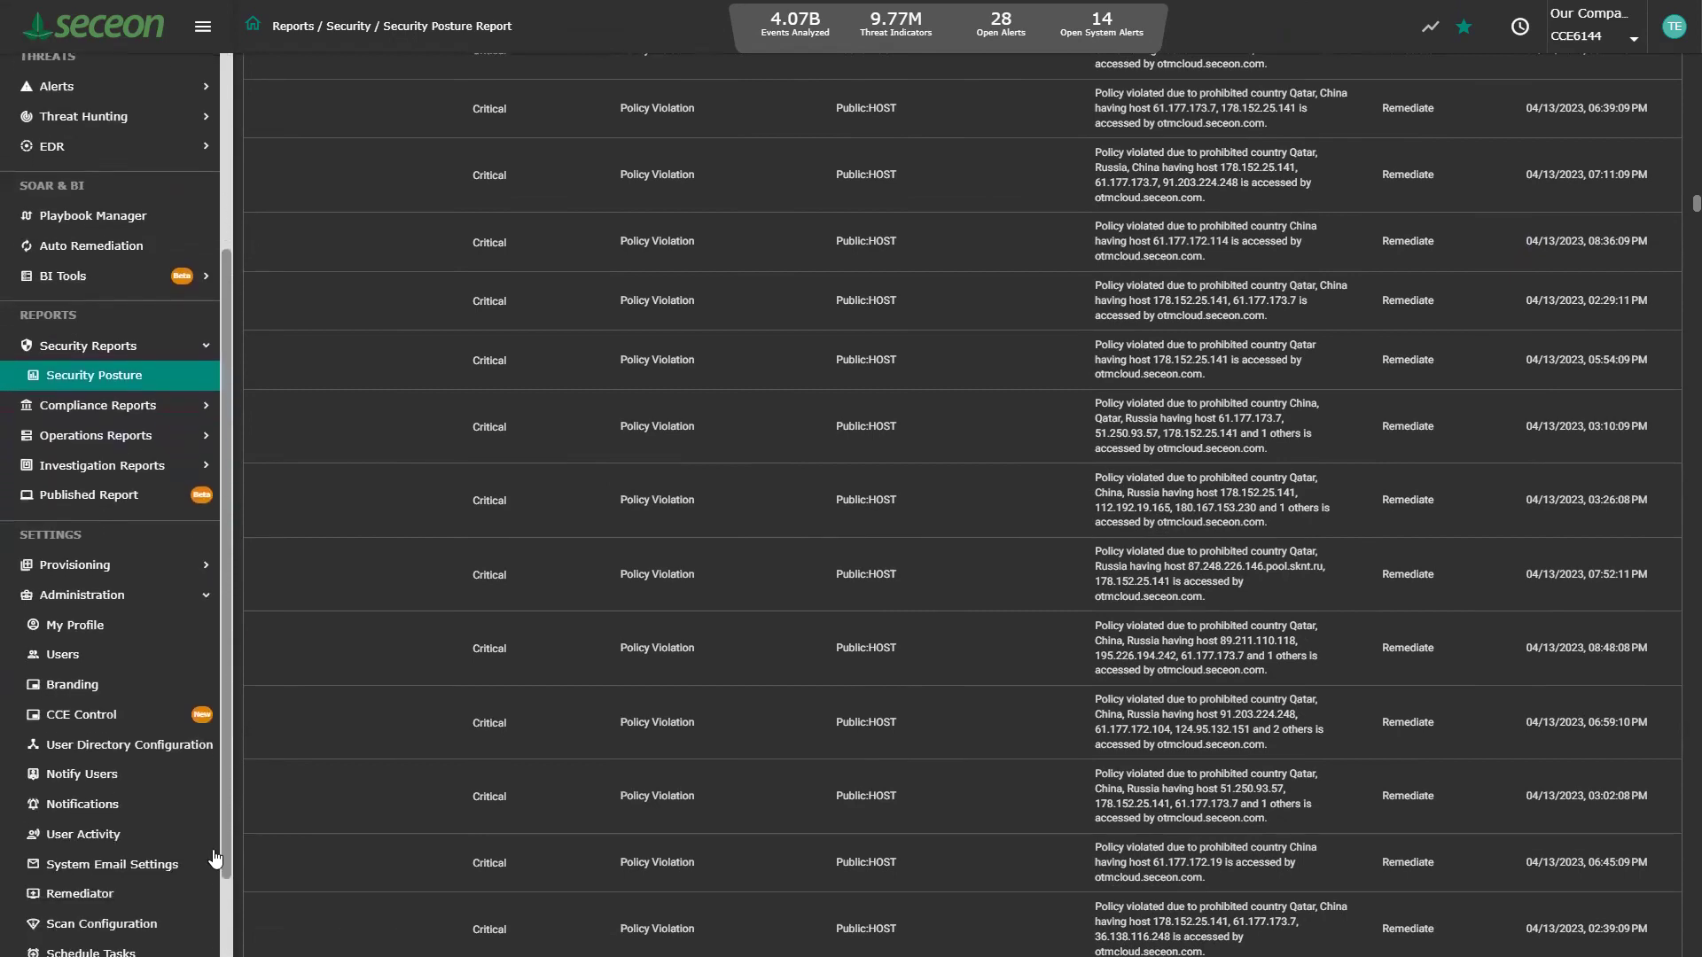
left_click(105, 777)
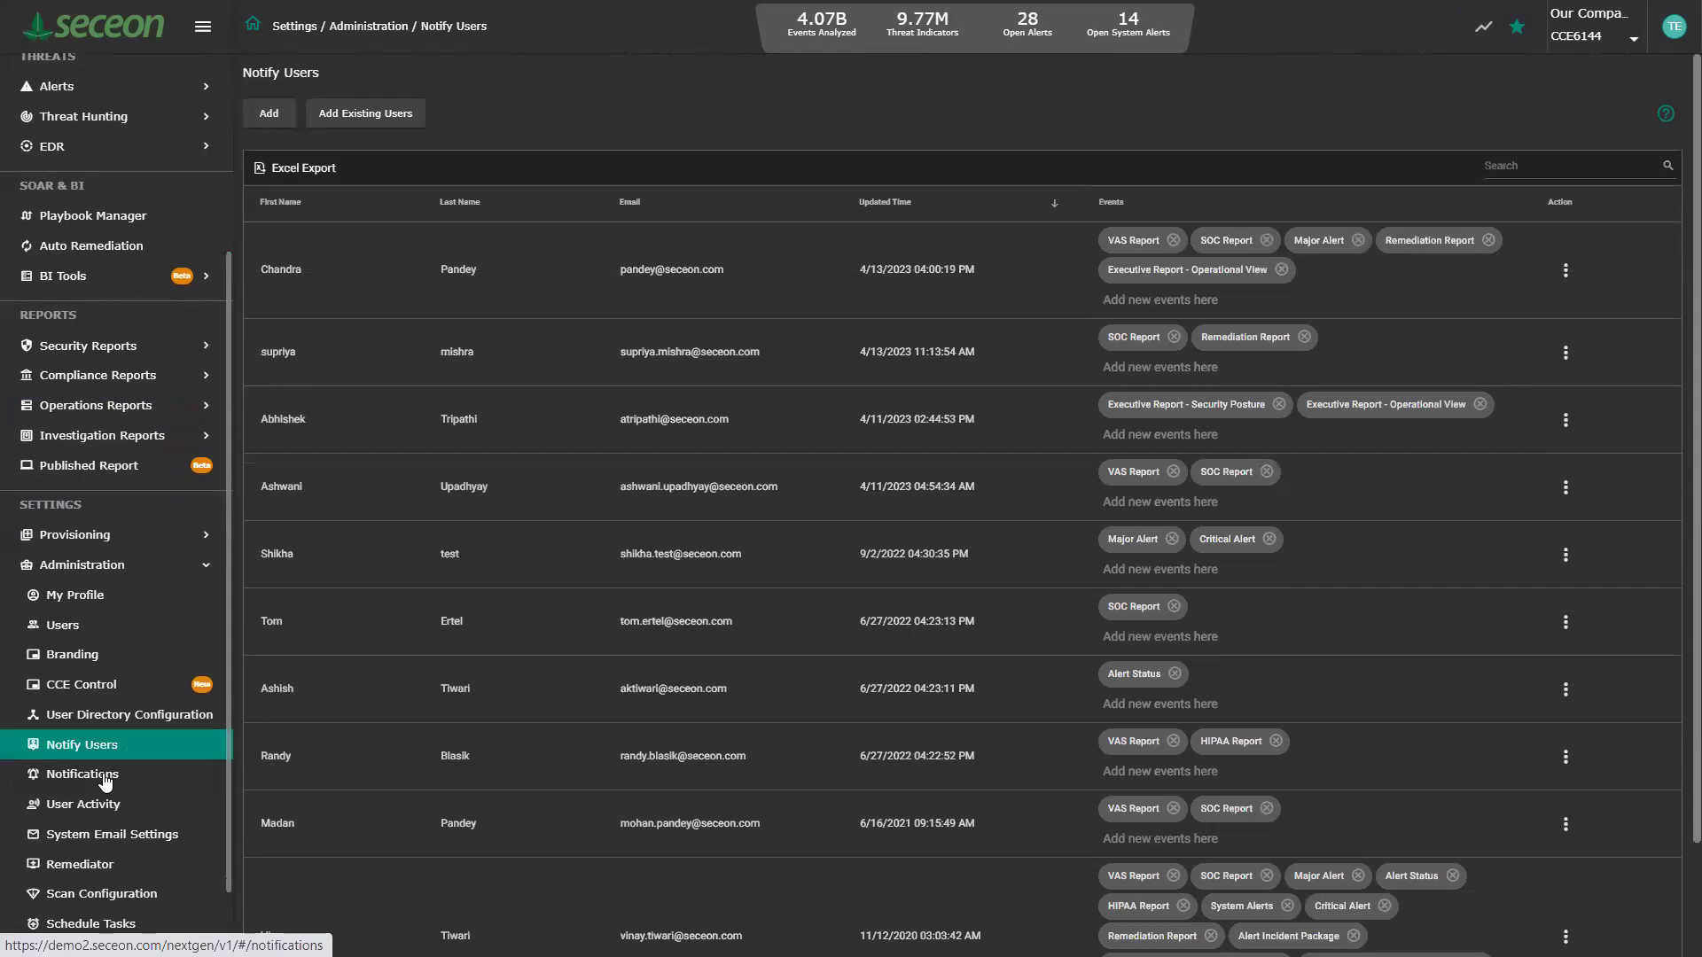